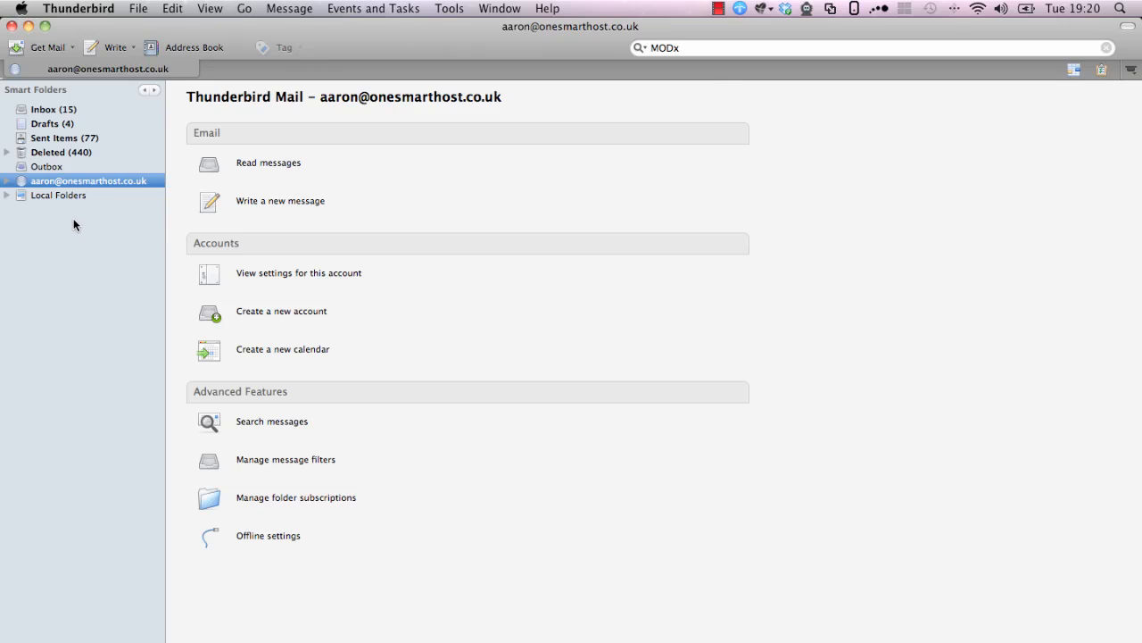
# Open Account Settings and choose Add Mail Account from Account Actions
pyautogui.click(455, 11)
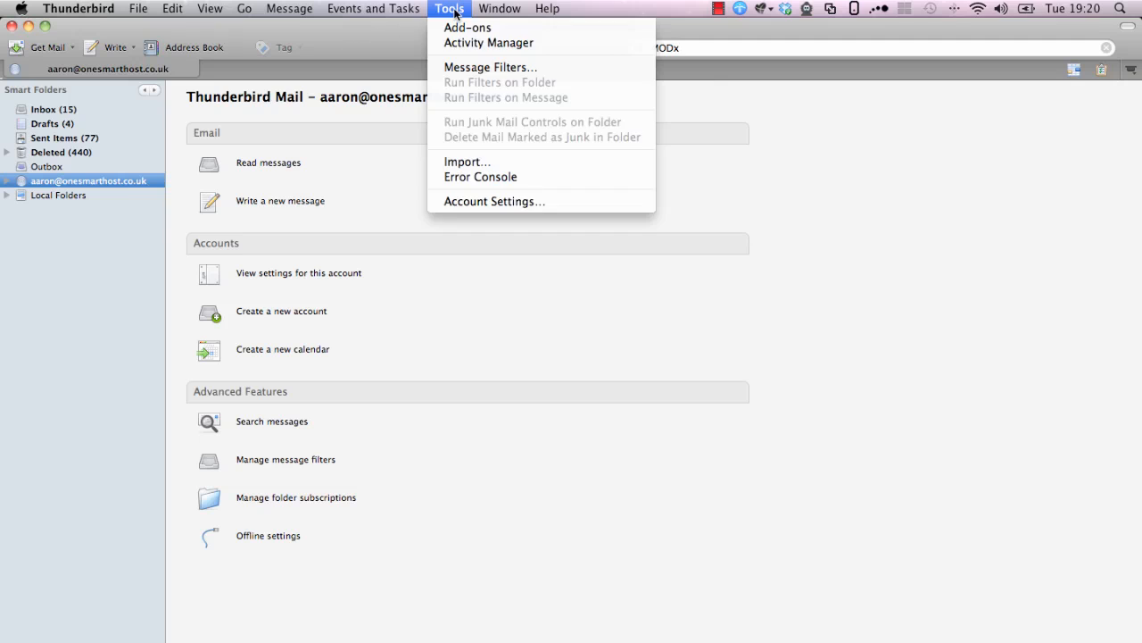
pyautogui.click(485, 202)
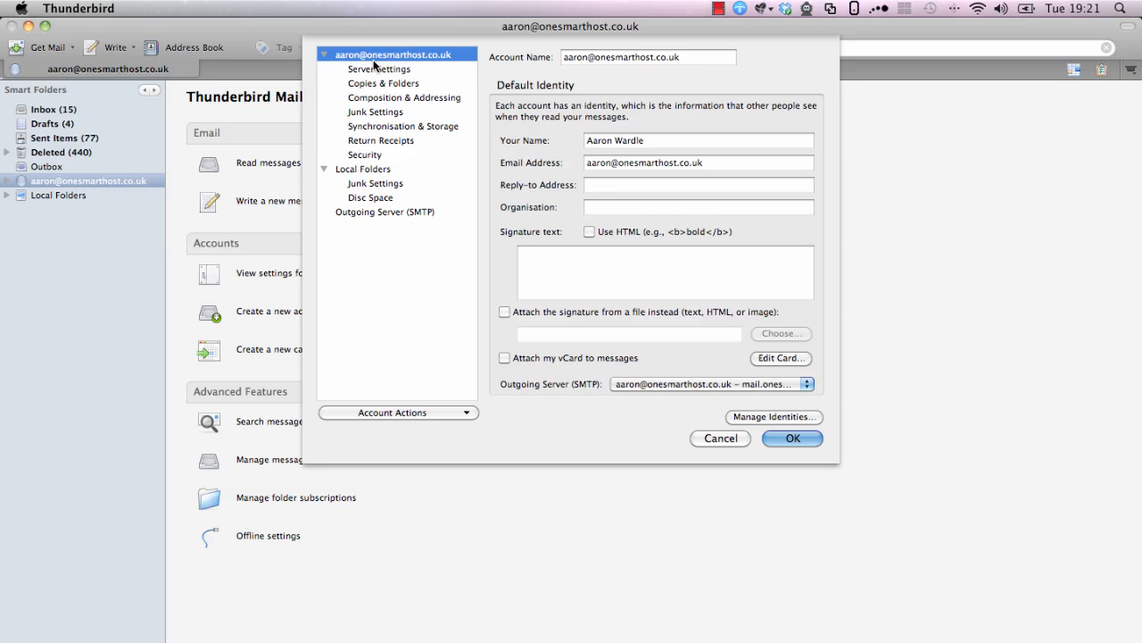
pyautogui.click(469, 415)
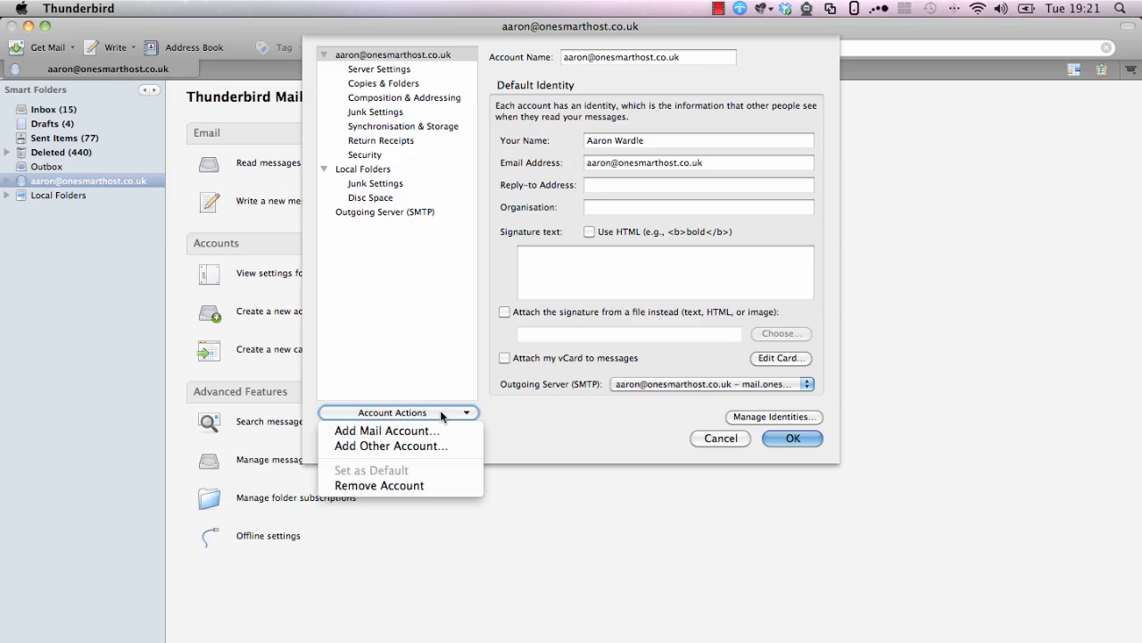
pyautogui.click(420, 431)
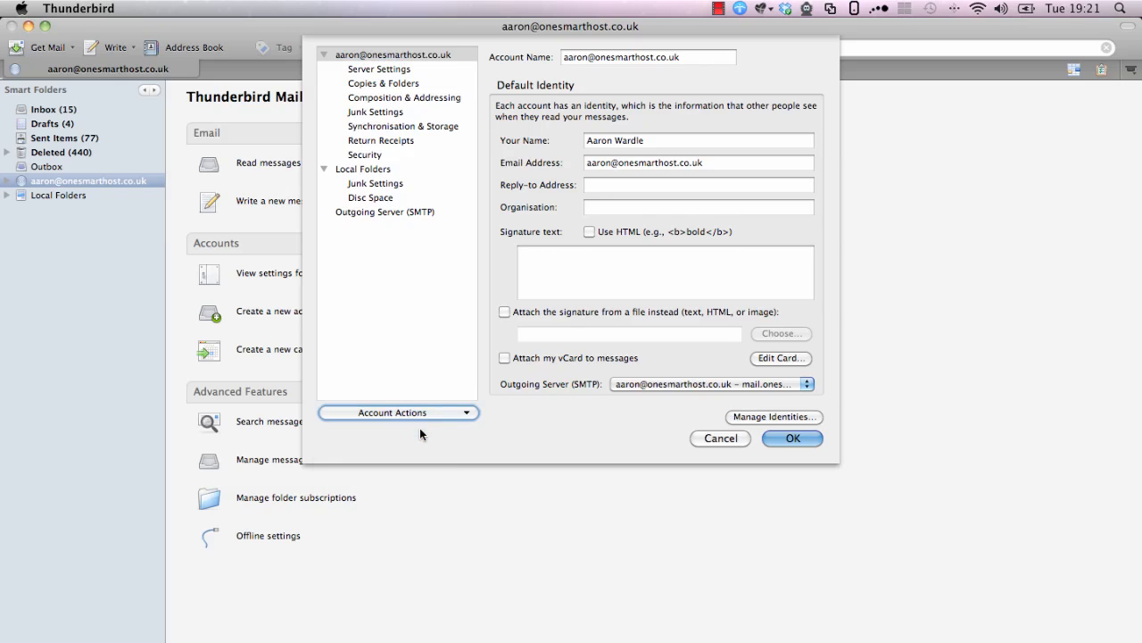
# Enter the account holder's name, e-mail address and password, then stop detection and set up manually
pyautogui.click(450, 67)
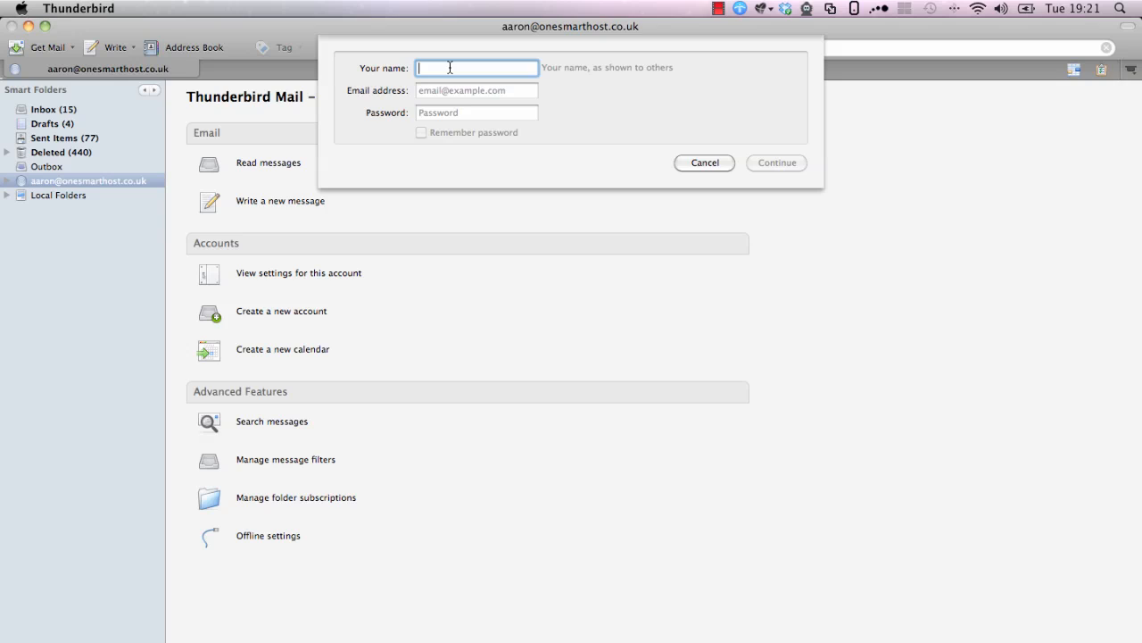
pyautogui.write('Aaron')
pyautogui.press('Tab')
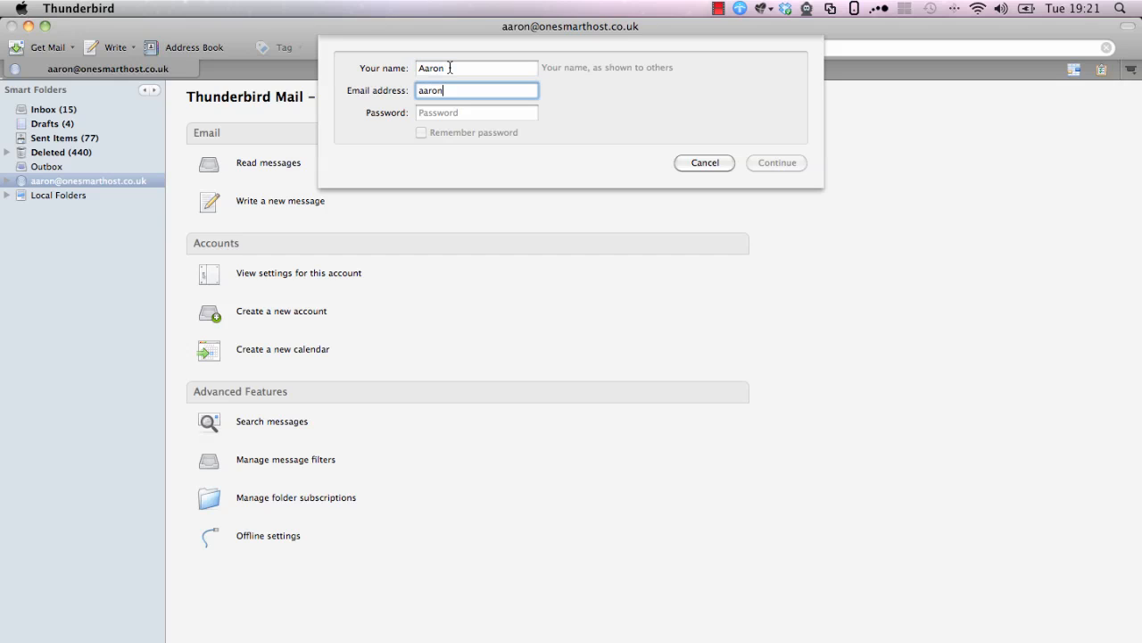
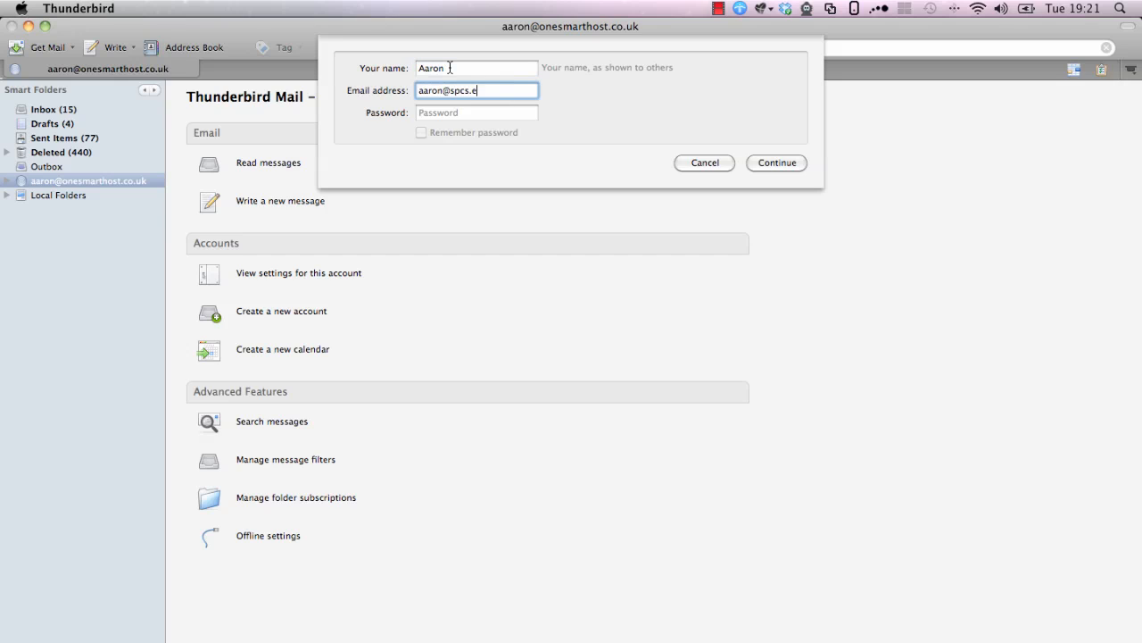
pyautogui.press('Tab')
pyautogui.write('*********')
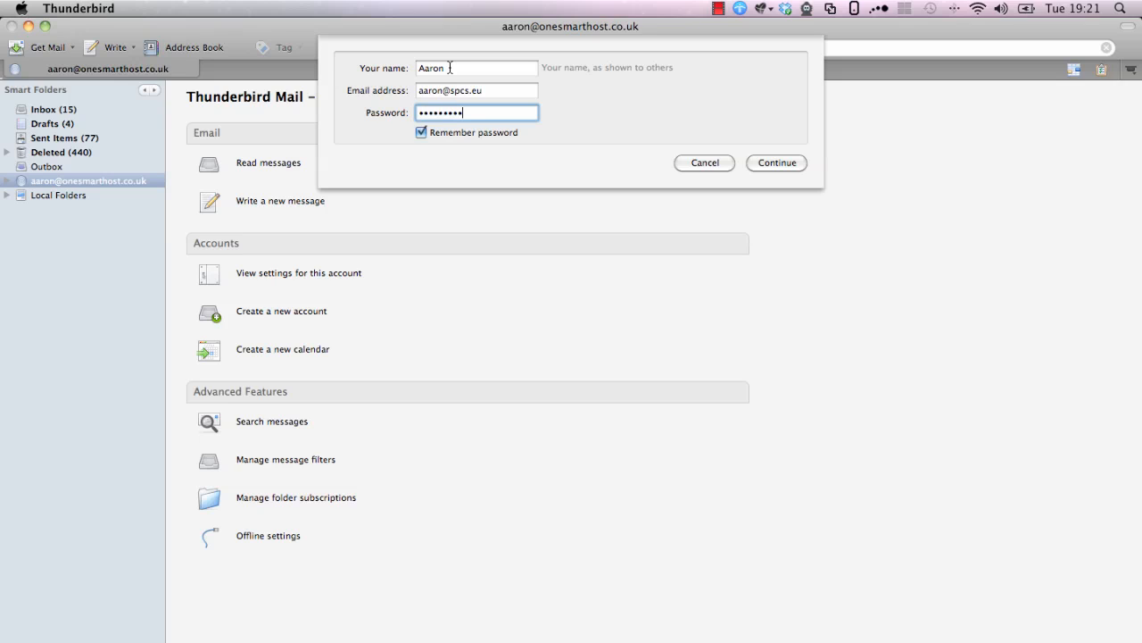
pyautogui.click(776, 162)
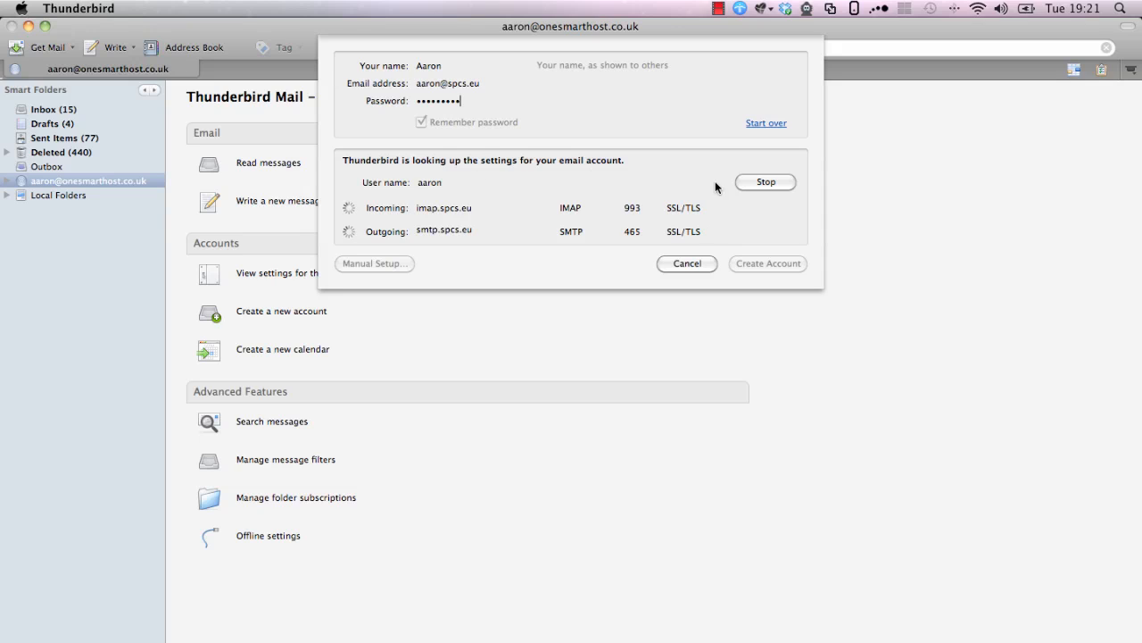
pyautogui.click(764, 183)
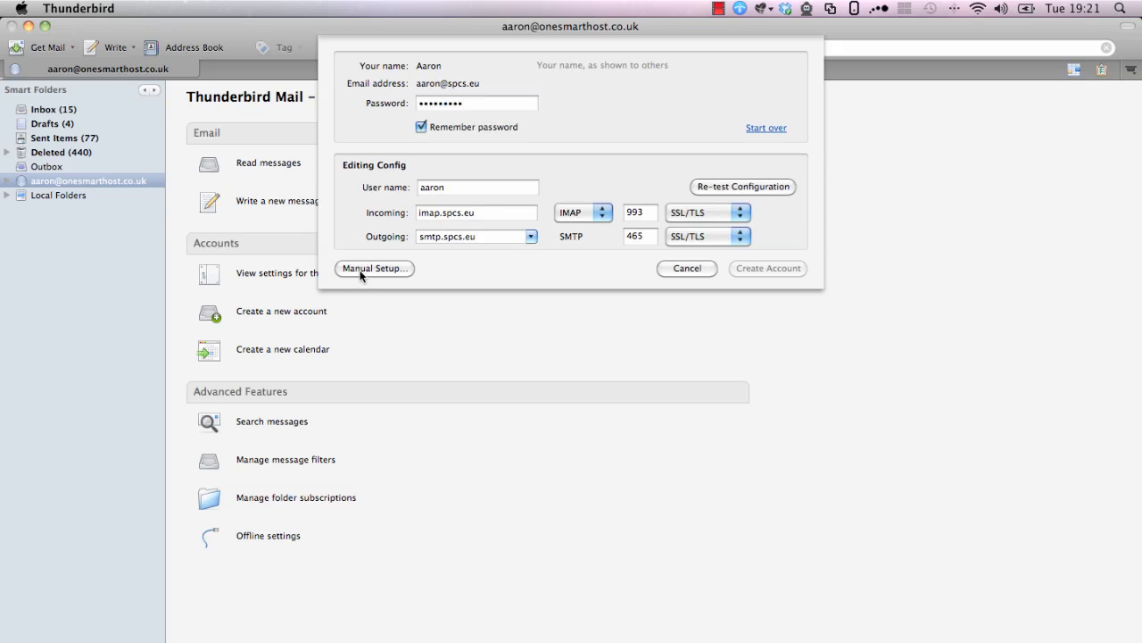
pyautogui.click(375, 272)
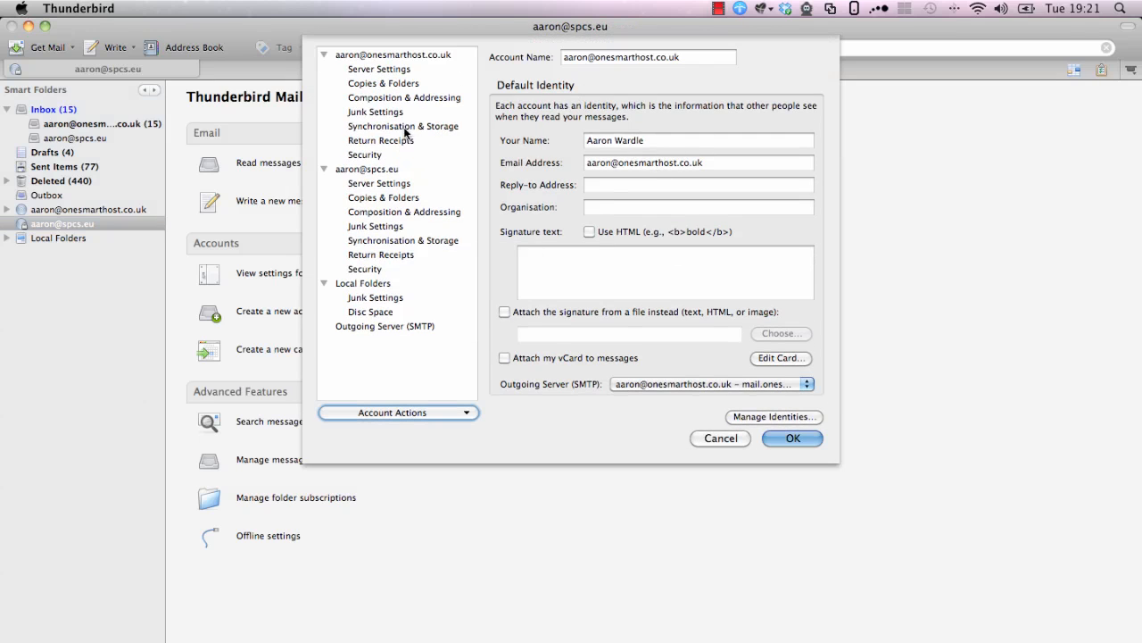
pyautogui.click(369, 170)
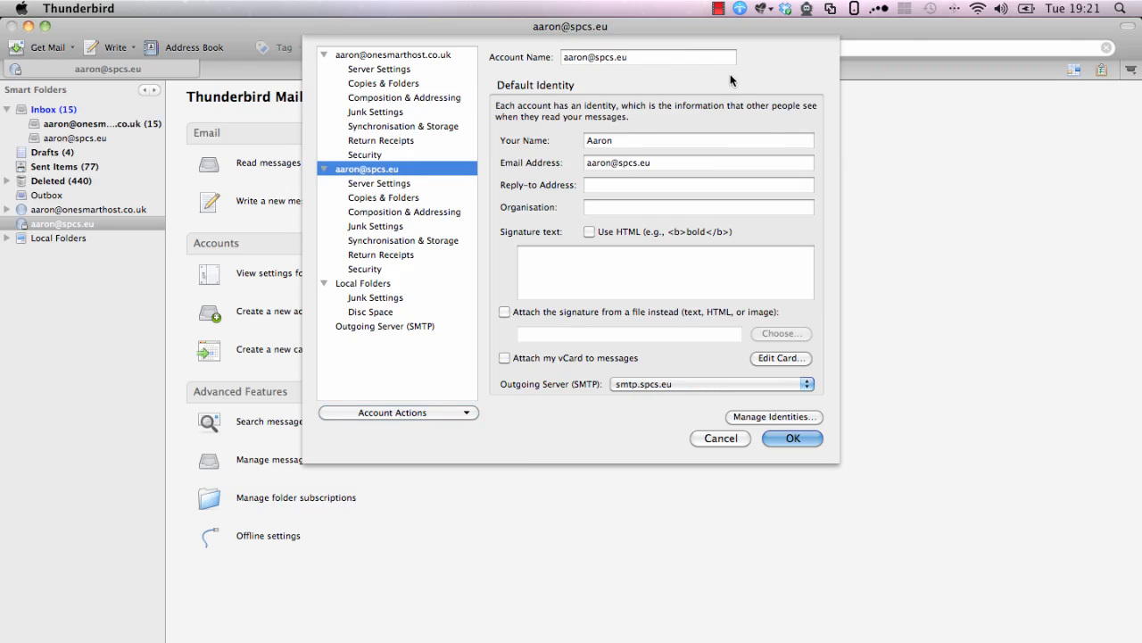
pyautogui.click(415, 185)
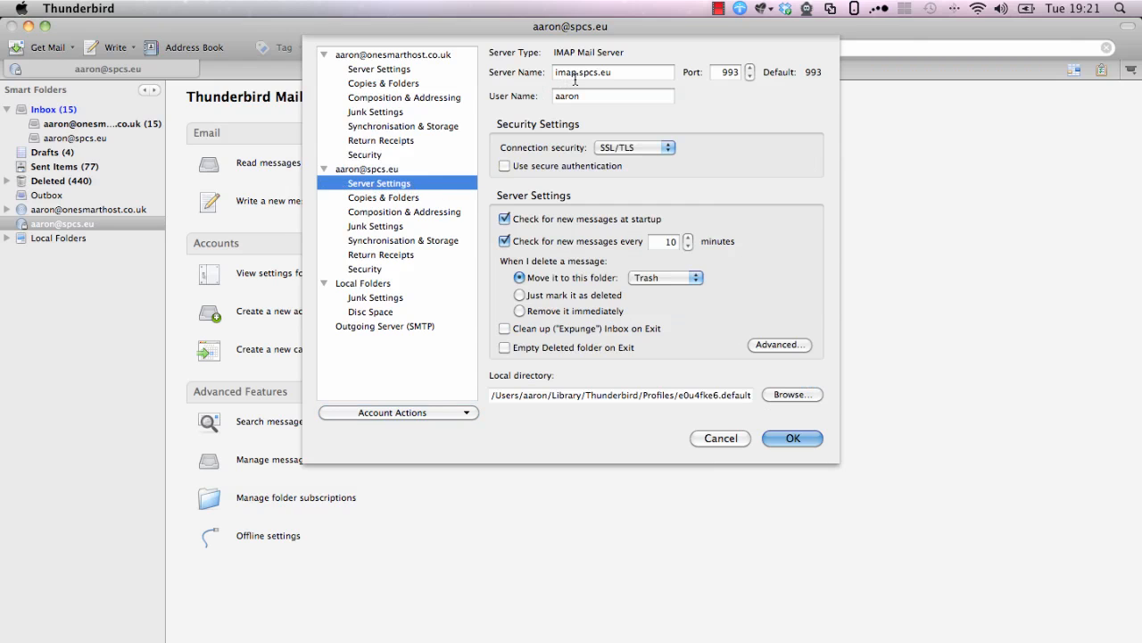
pyautogui.press('Tab')
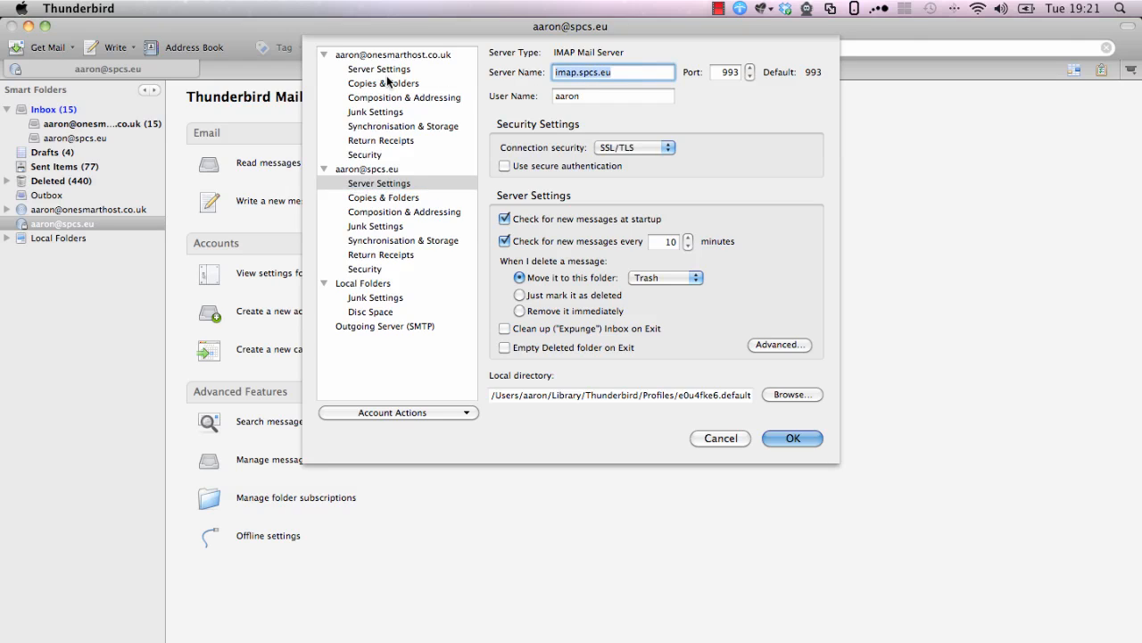
pyautogui.write('mail.spcs.eu')
pyautogui.press('Tab')
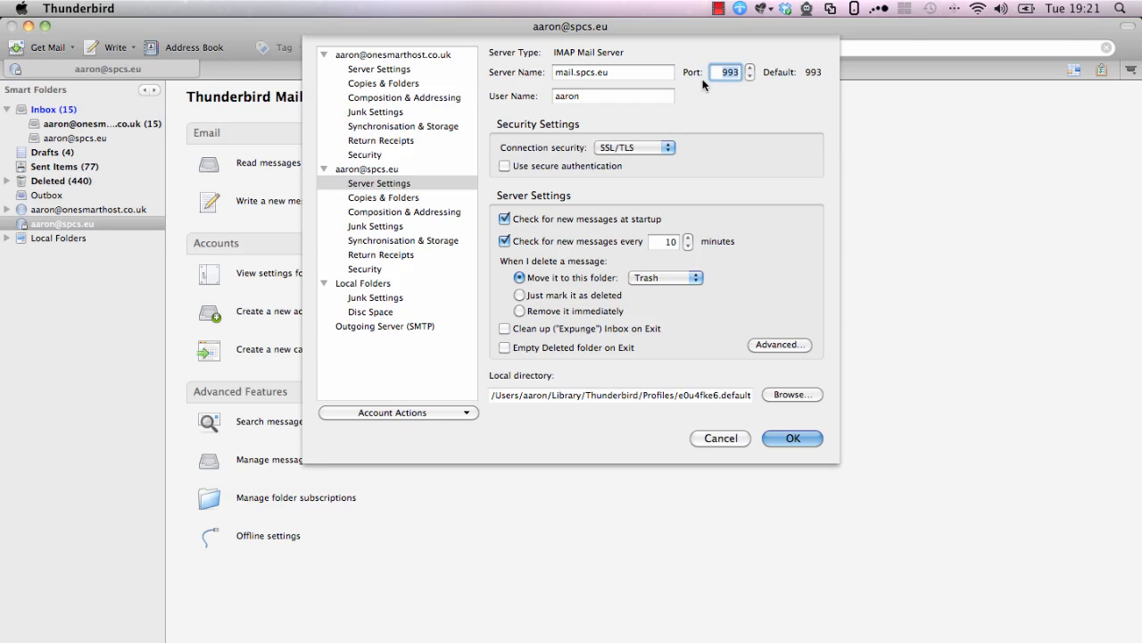
pyautogui.press('BackSpace')
pyautogui.click(609, 96)
pyautogui.write('@spcs.eu')
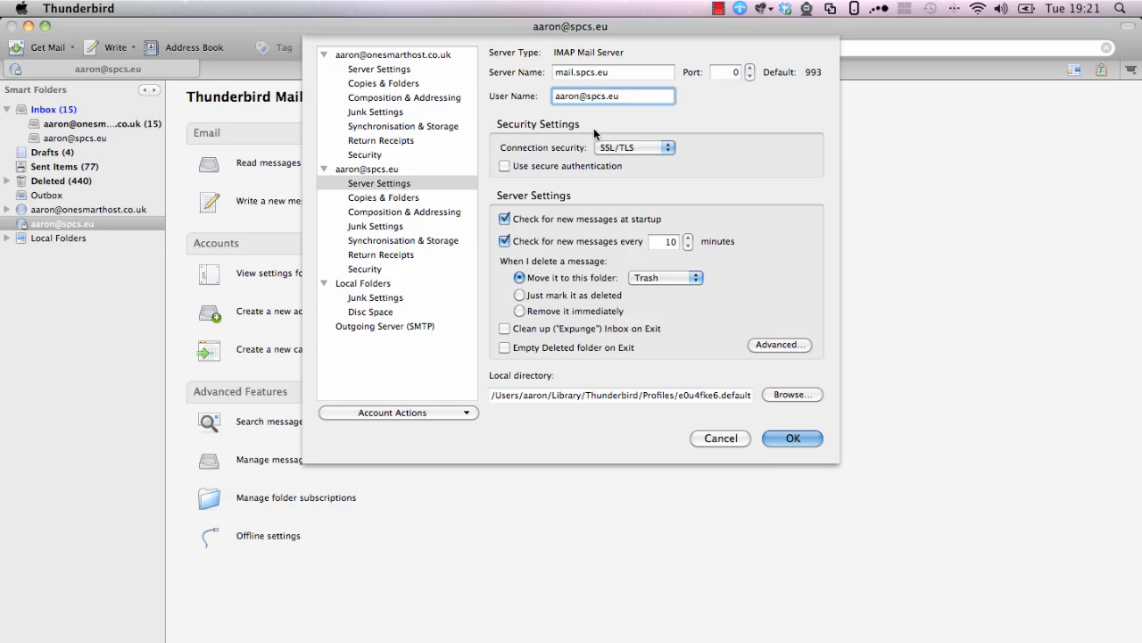
pyautogui.click(661, 147)
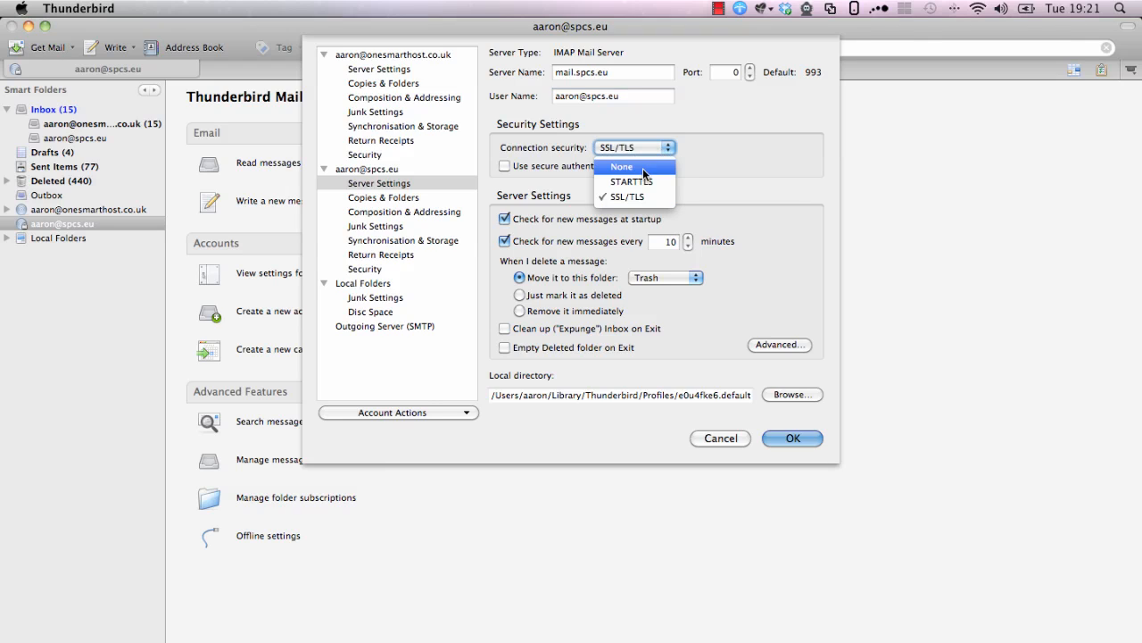
pyautogui.click(642, 167)
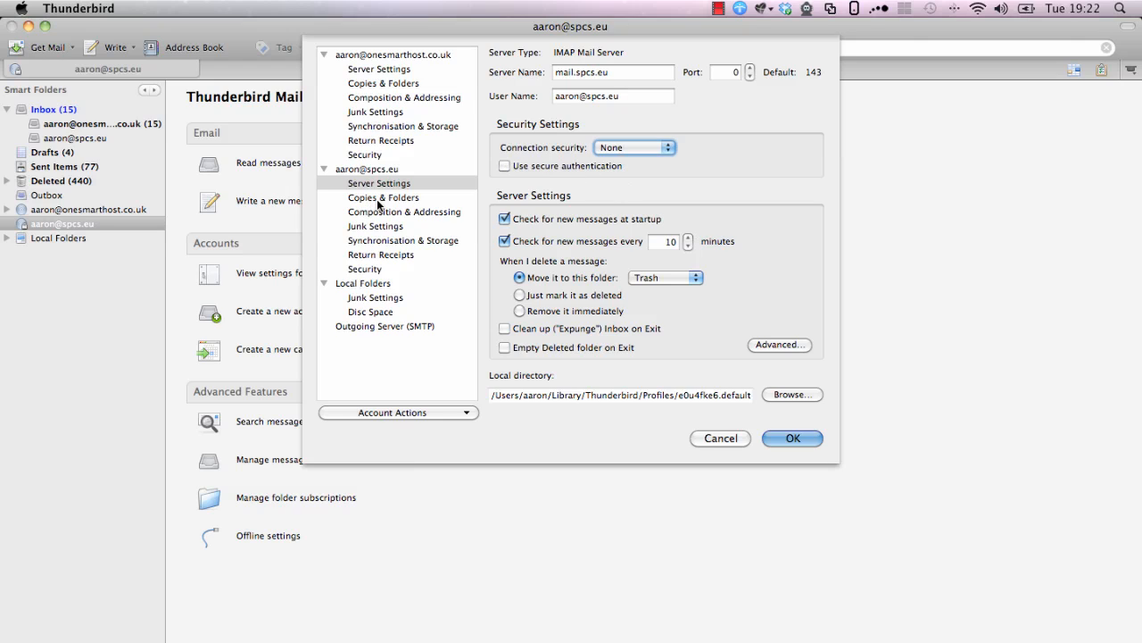
# In Copies & Folders, keep sent copies stored on the new account itself
pyautogui.click(383, 197)
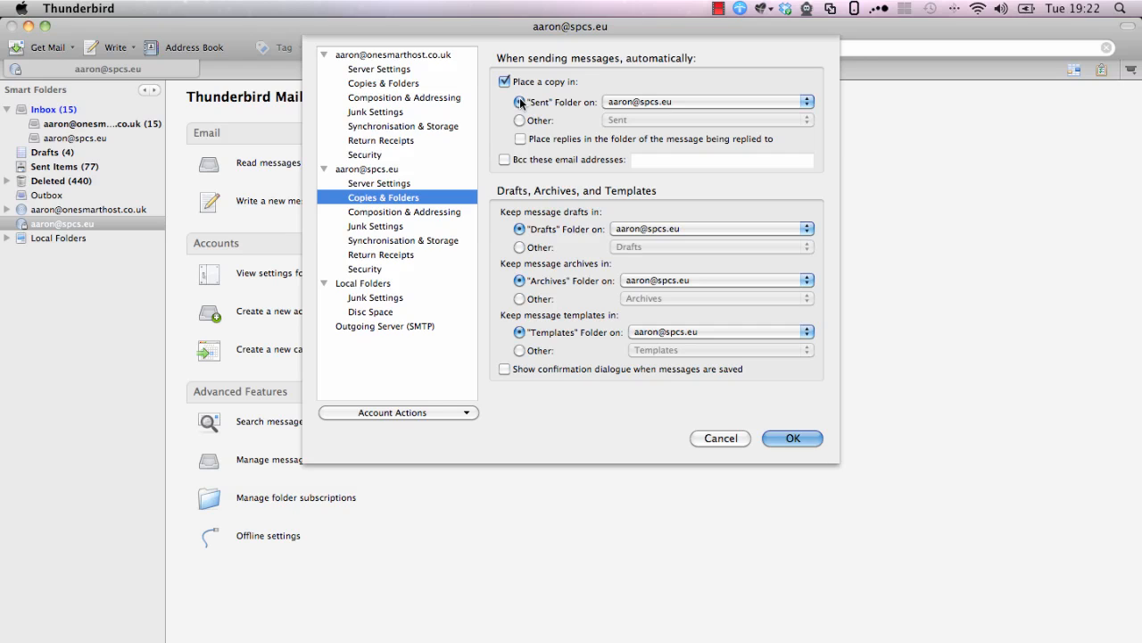
pyautogui.click(643, 102)
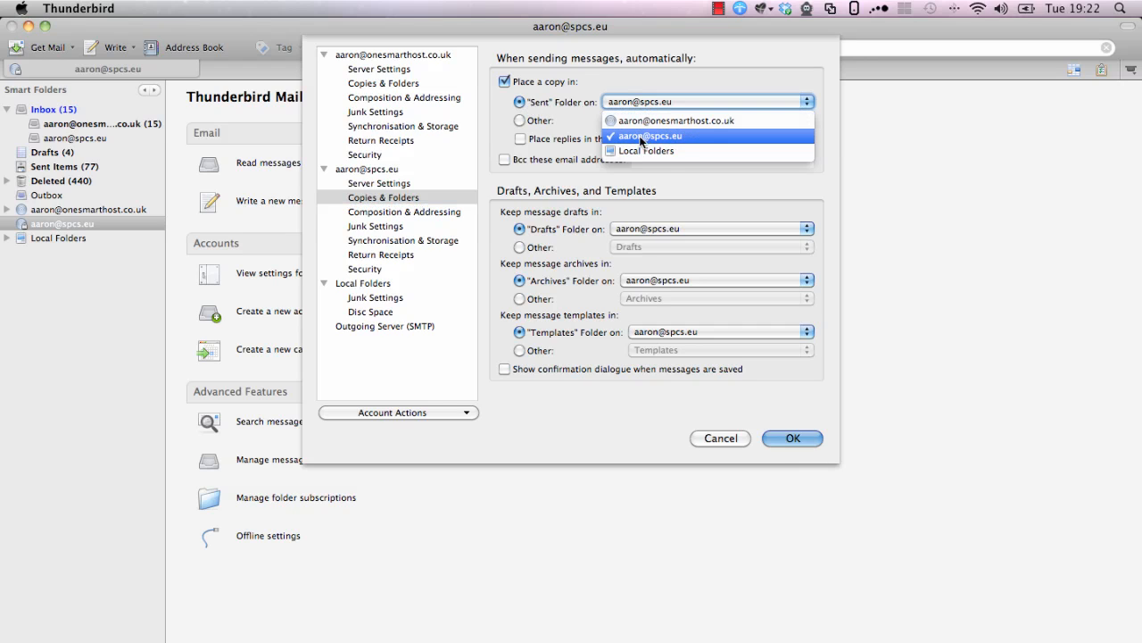
pyautogui.click(665, 136)
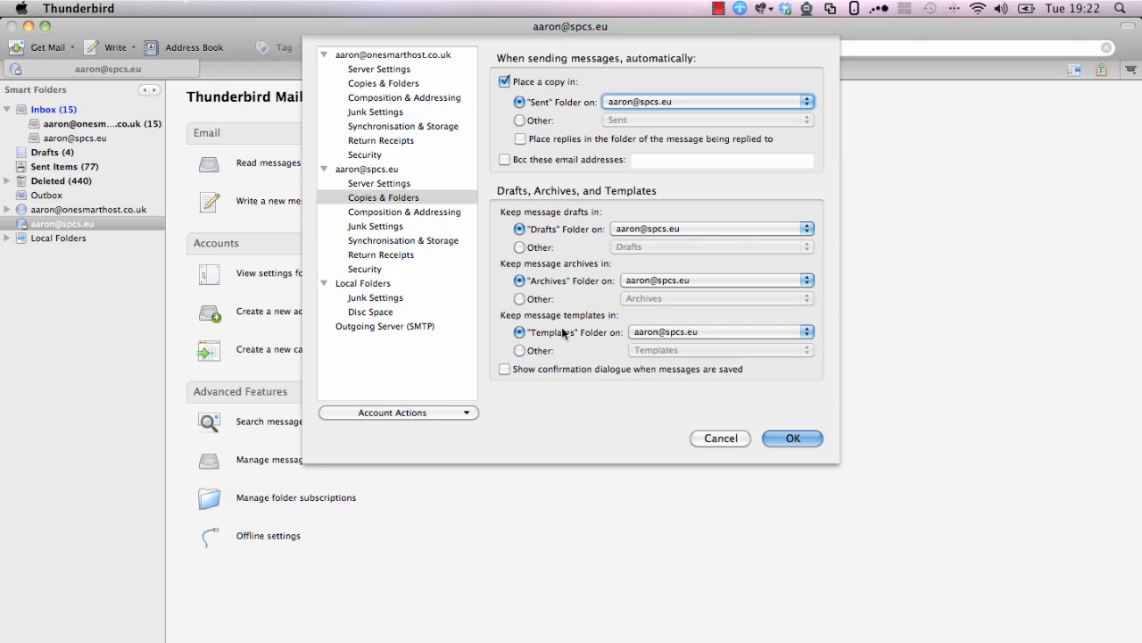
# Edit the outgoing SMTP server, renaming it to mail.spcs.eu on port 25
pyautogui.click(384, 327)
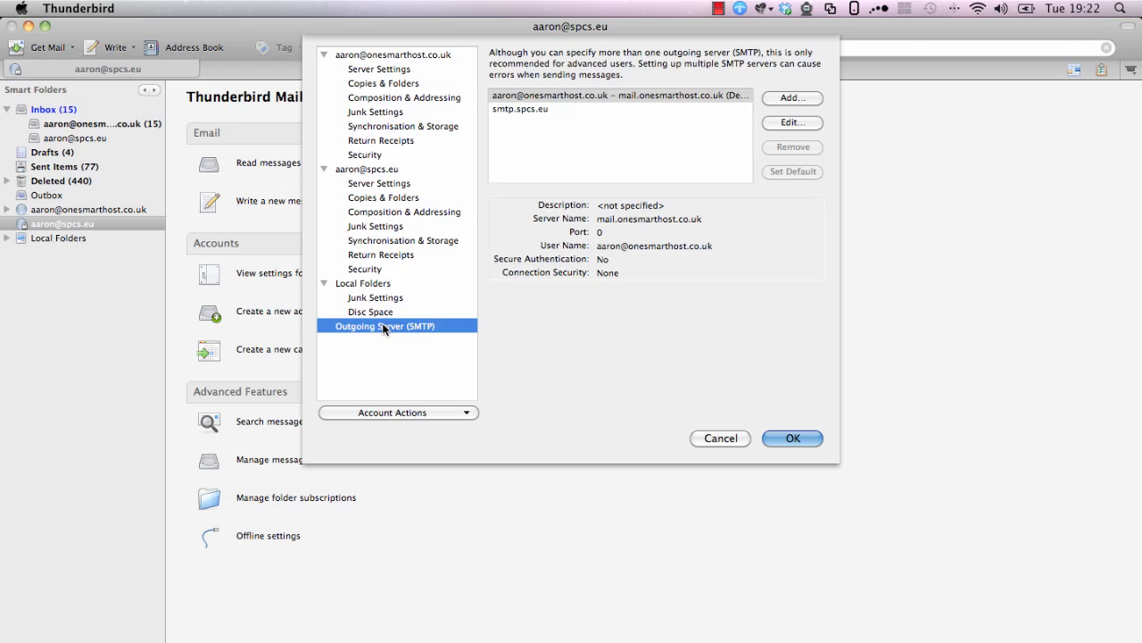
pyautogui.click(528, 114)
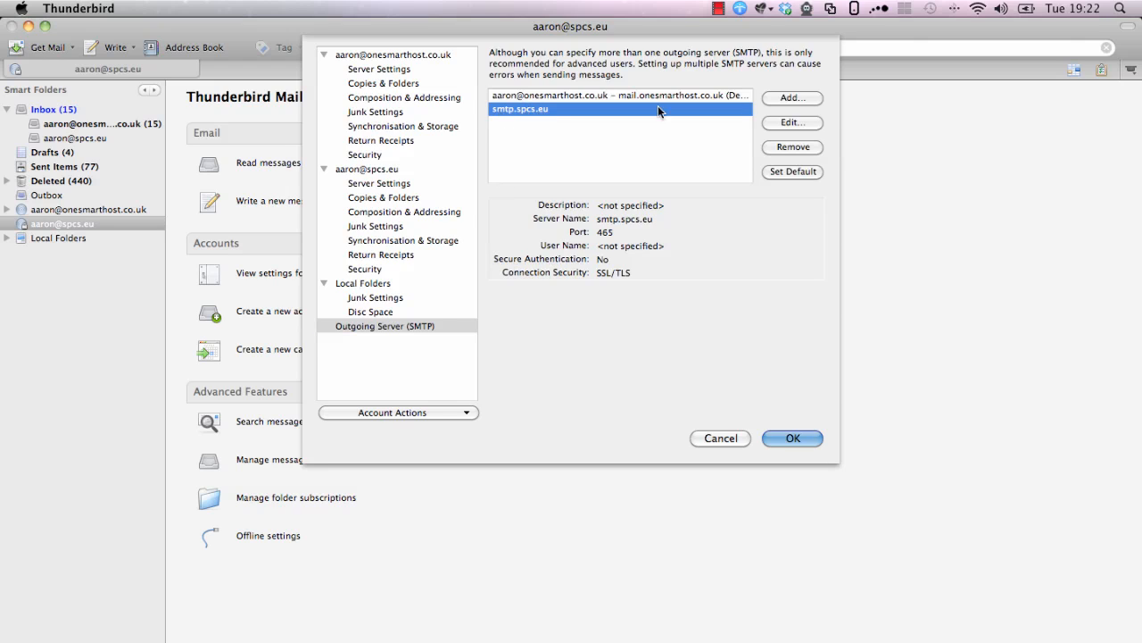
pyautogui.click(792, 123)
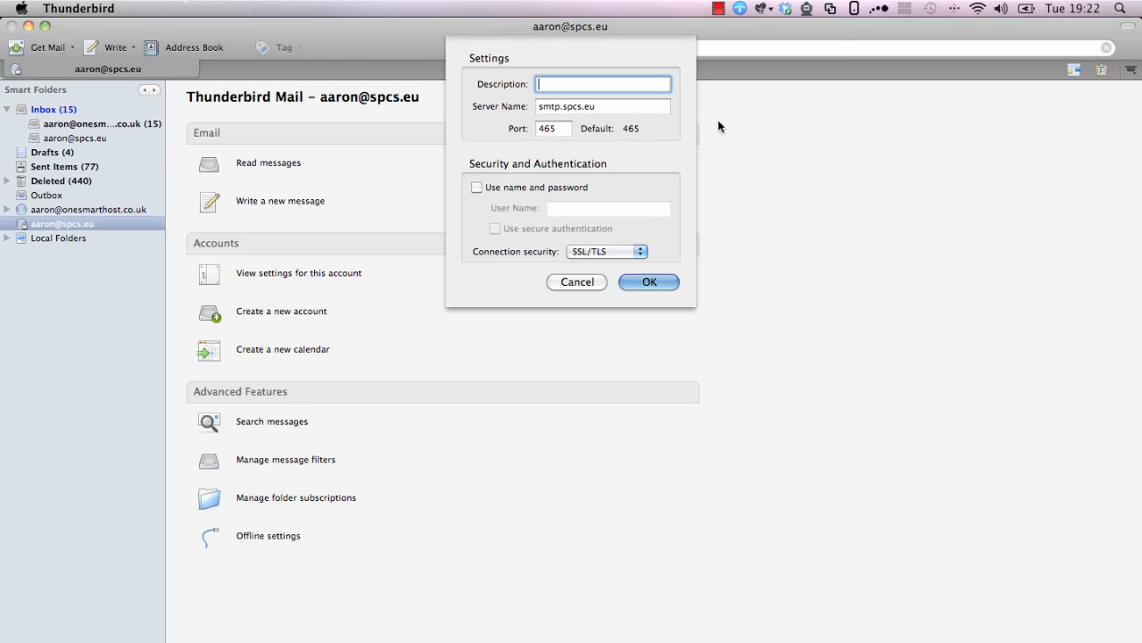
pyautogui.click(620, 107)
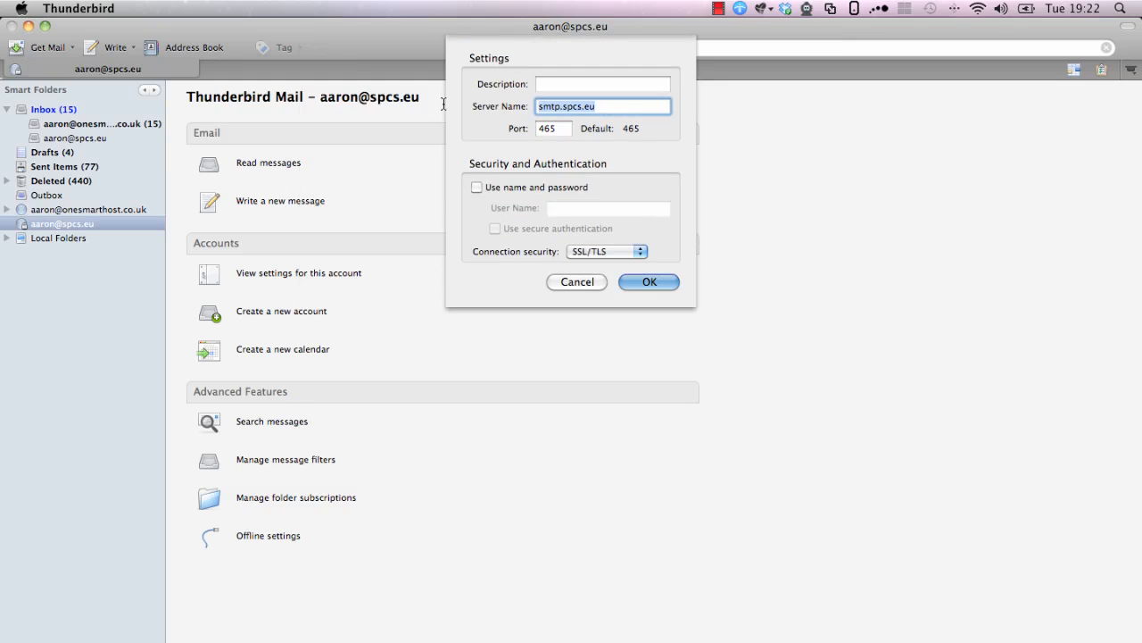
pyautogui.write('mail.spcs.')
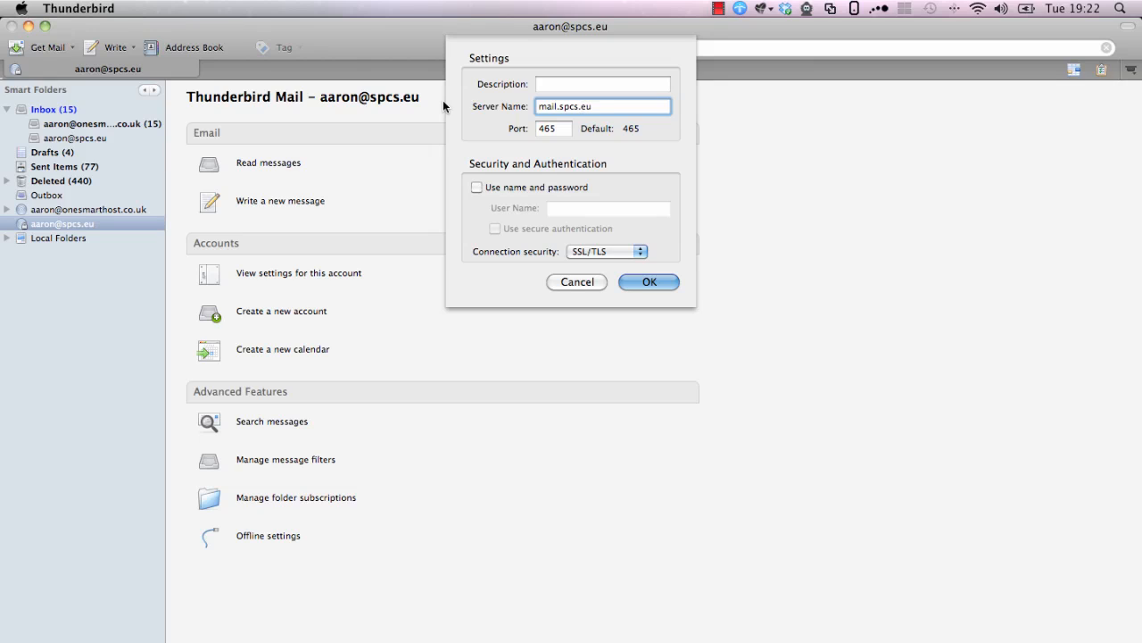
pyautogui.press('Tab')
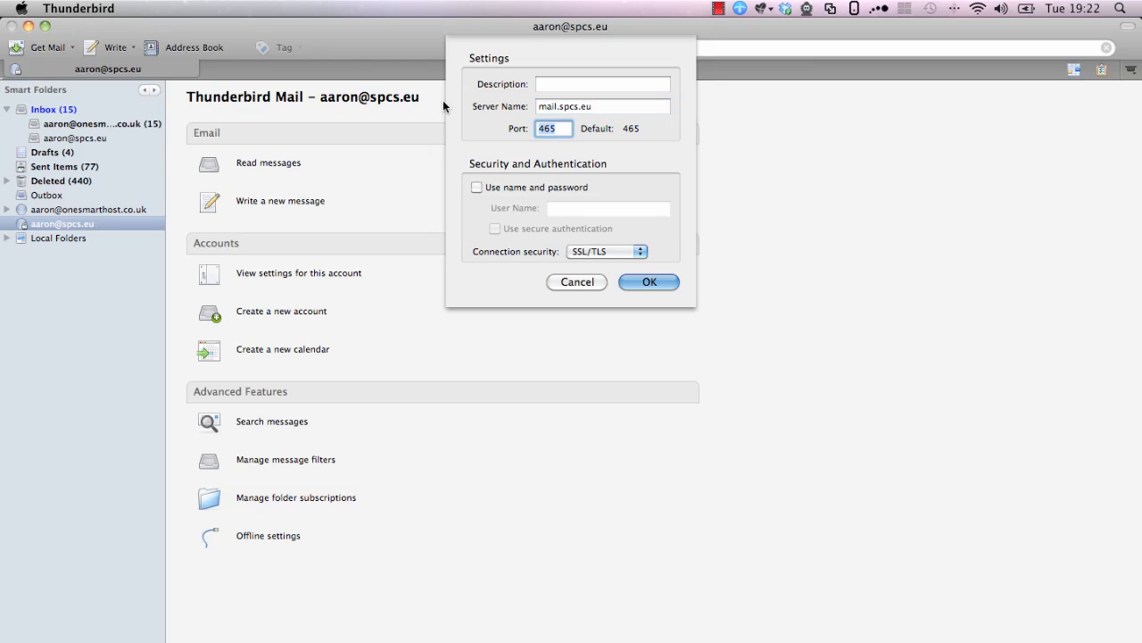
pyautogui.write('25')
# Require name-and-password login with the account's e-mail as user name, security None, and confirm
pyautogui.click(489, 190)
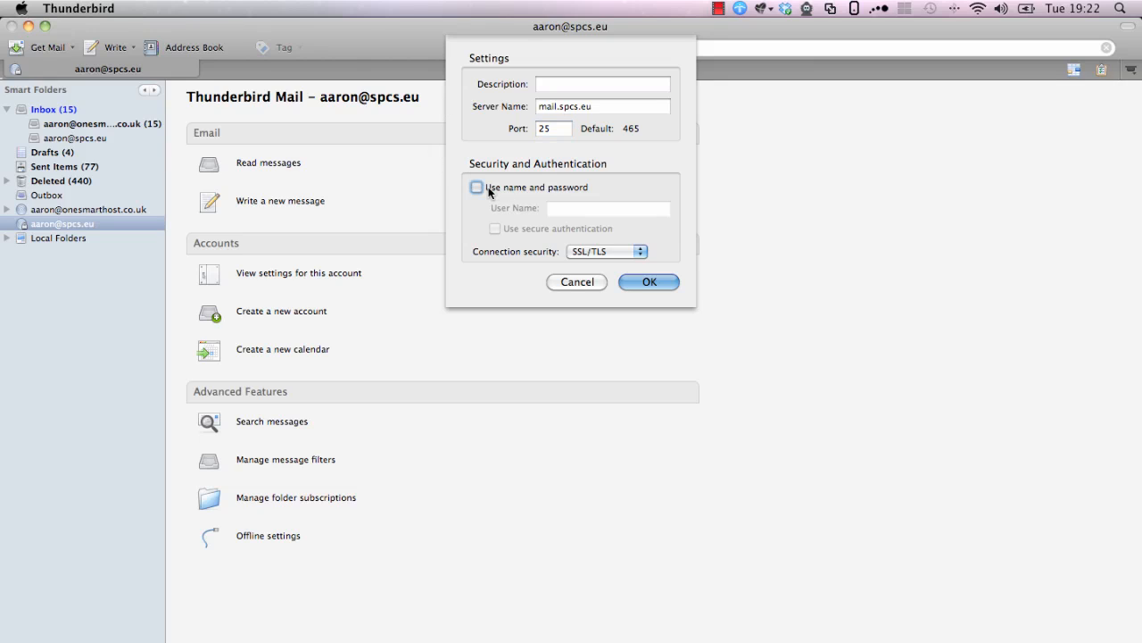
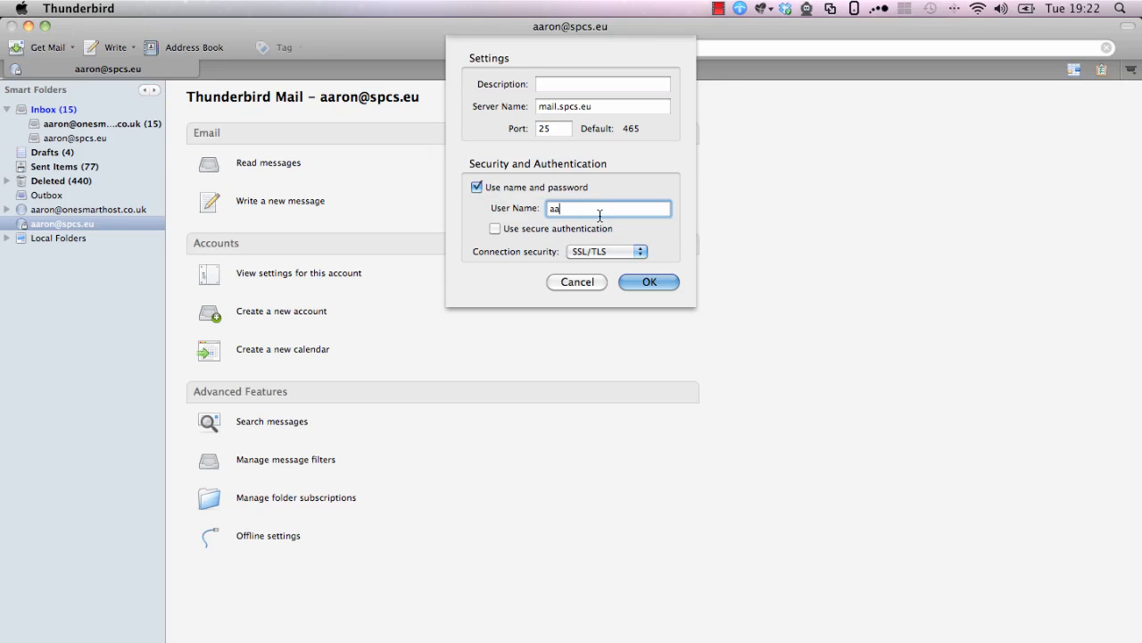
pyautogui.click(603, 251)
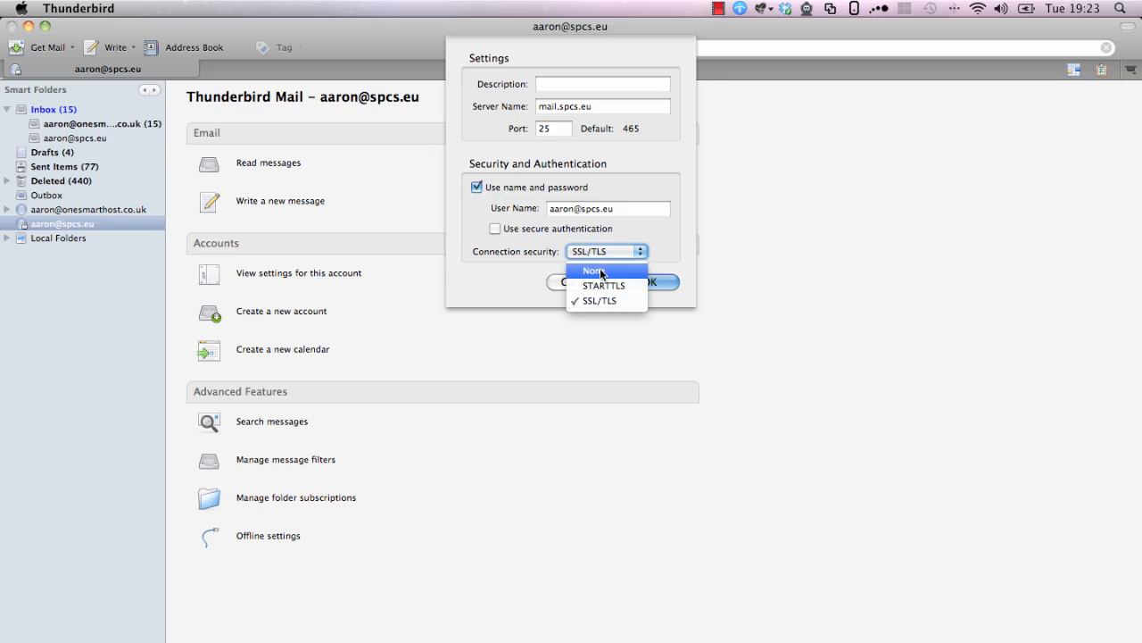
pyautogui.click(601, 271)
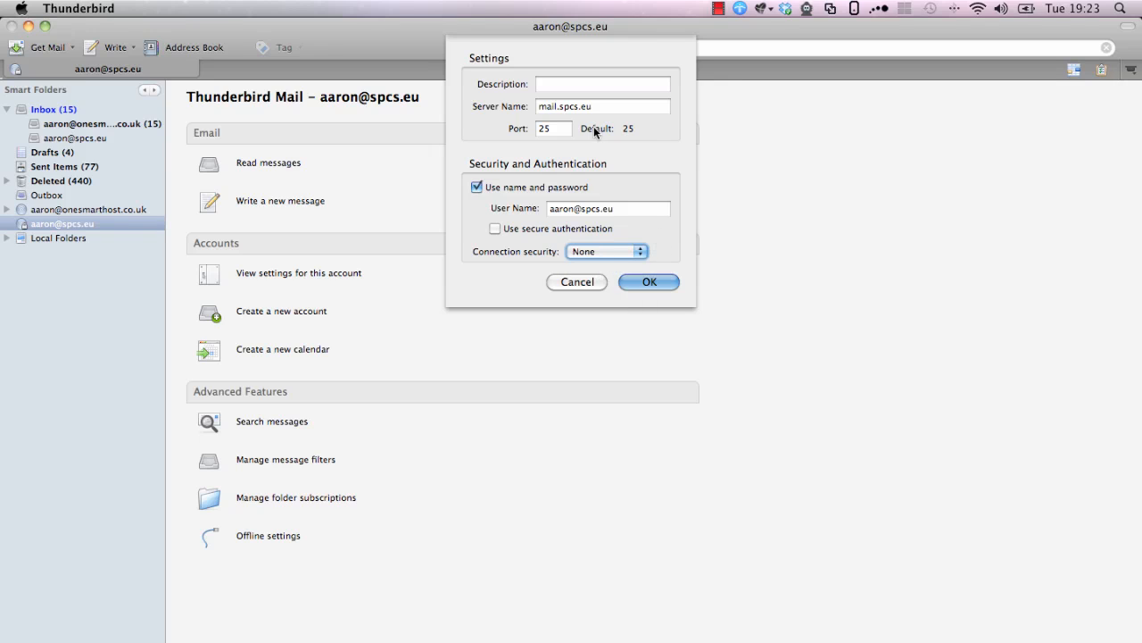
pyautogui.click(649, 282)
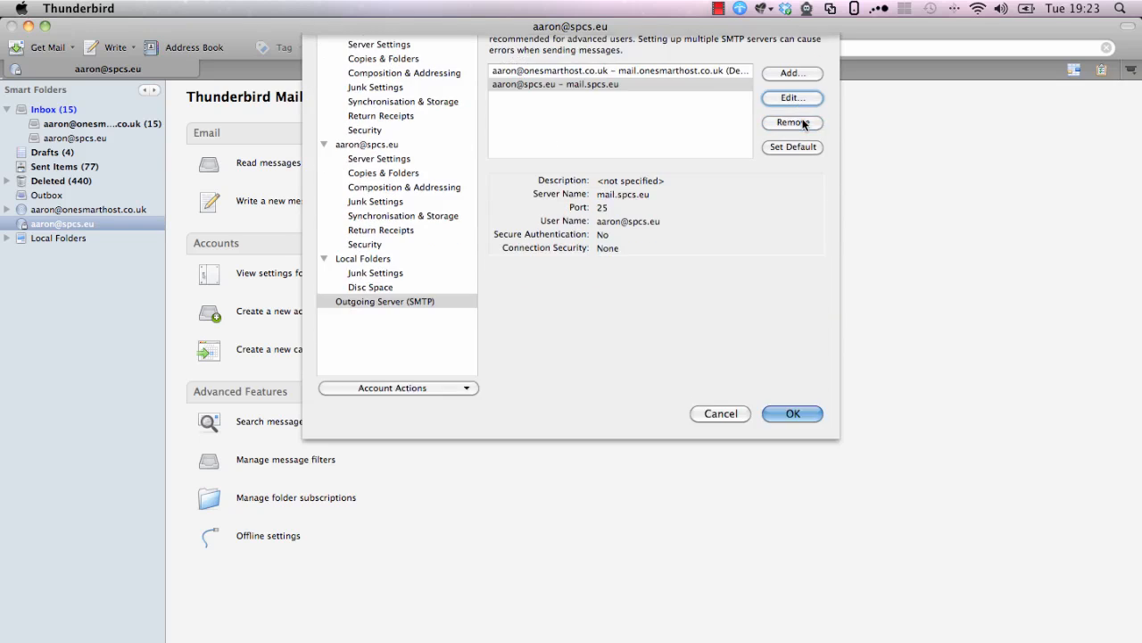
pyautogui.click(792, 122)
pyautogui.click(650, 282)
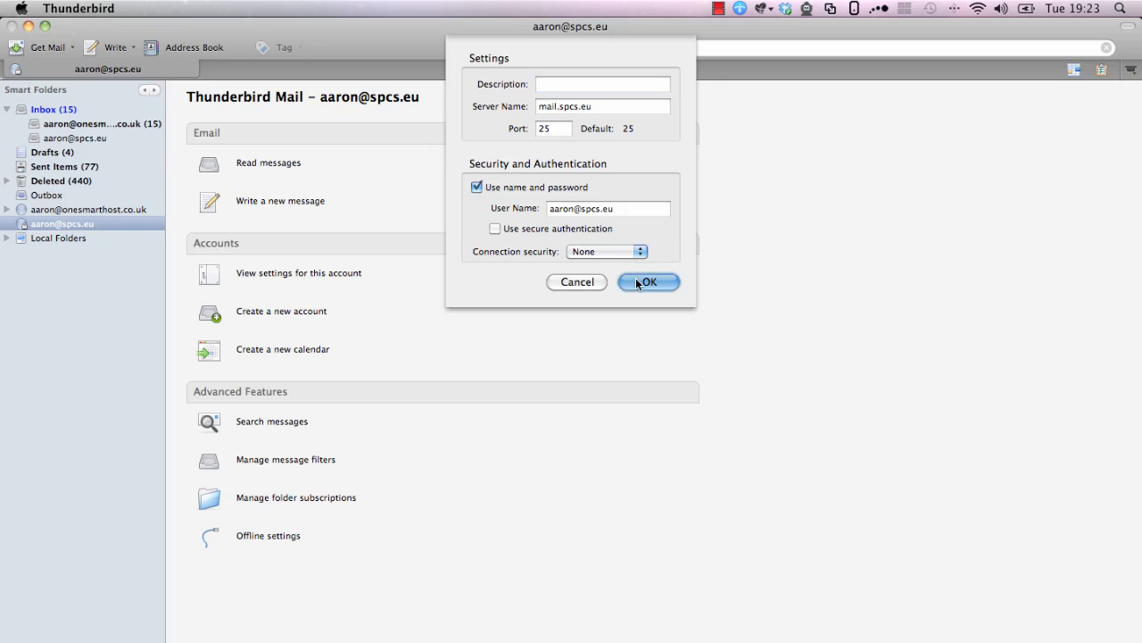
pyautogui.click(377, 169)
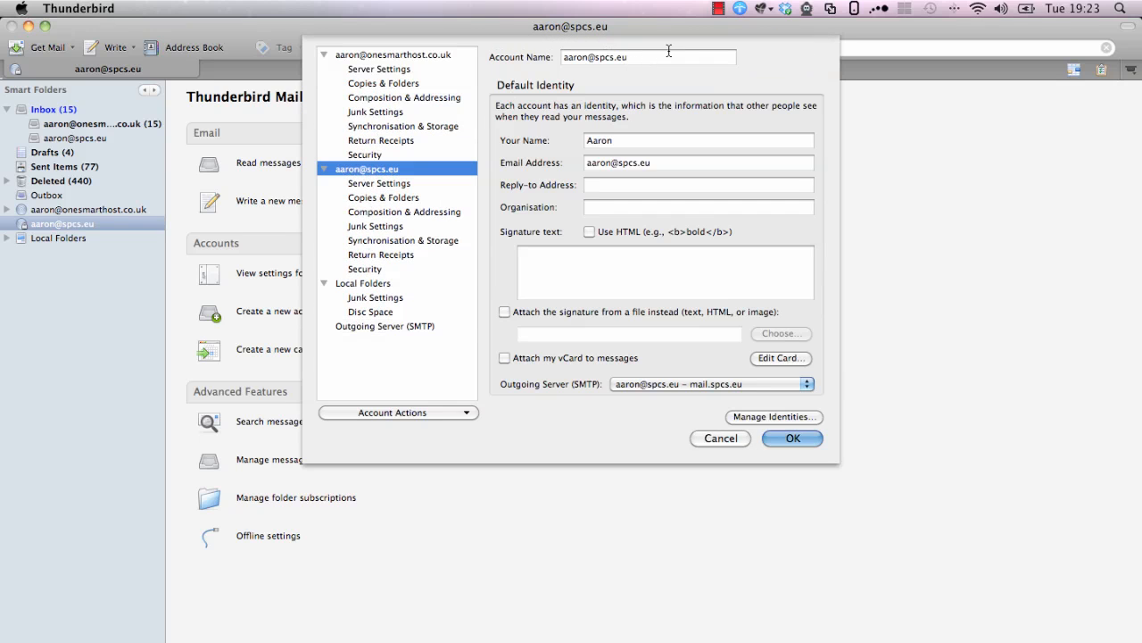
pyautogui.click(791, 438)
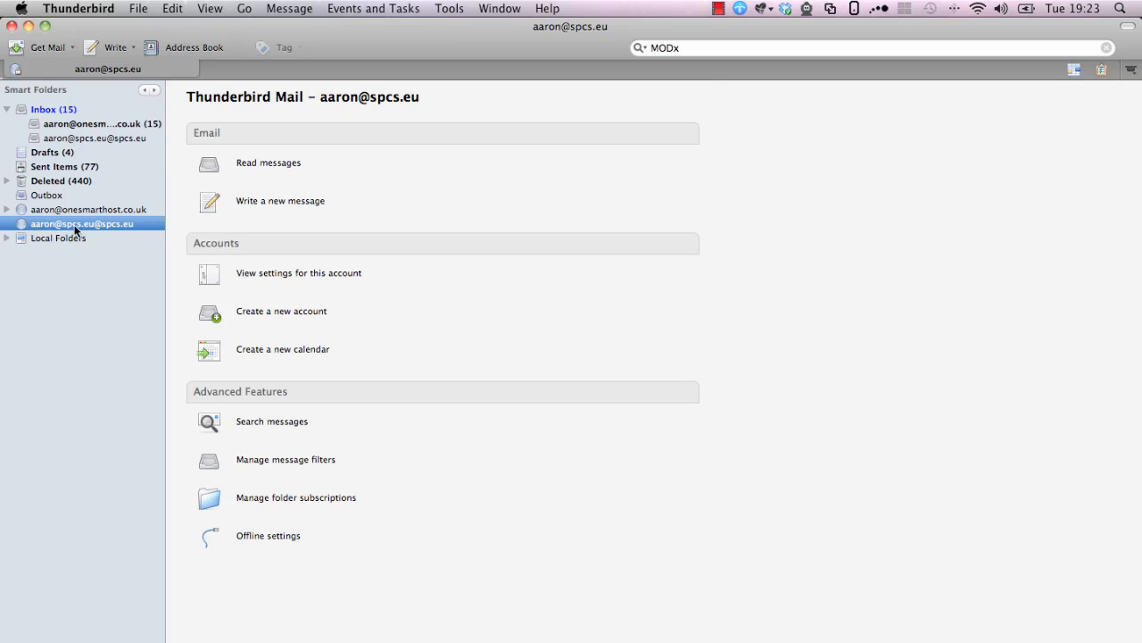
pyautogui.click(439, 11)
pyautogui.click(500, 202)
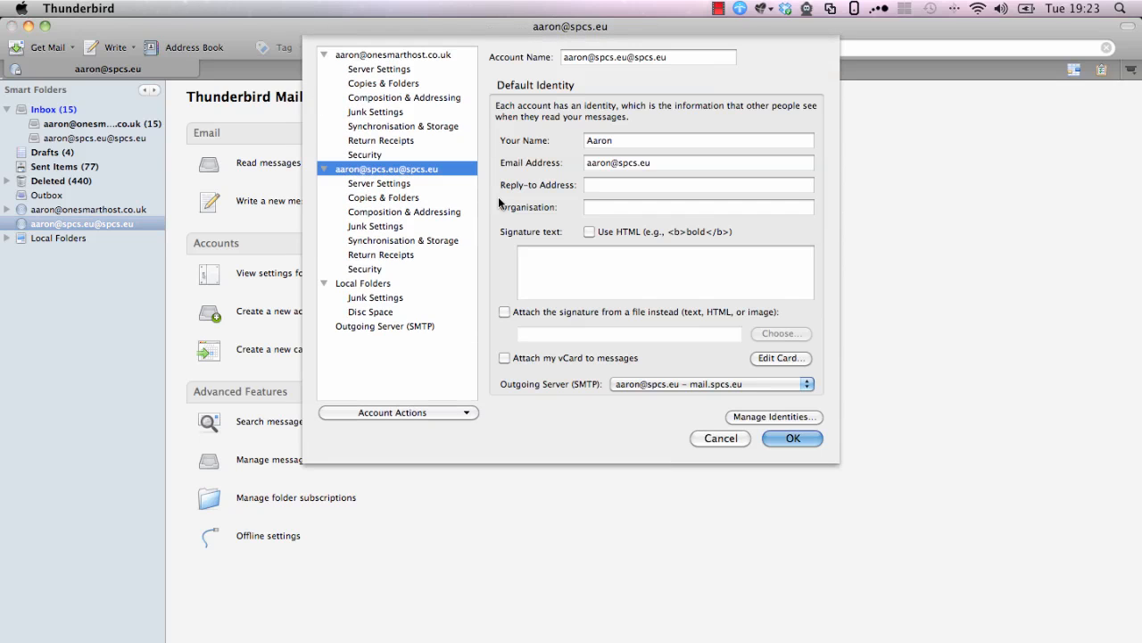
pyautogui.moveTo(624, 57); pyautogui.dragTo(740, 55)
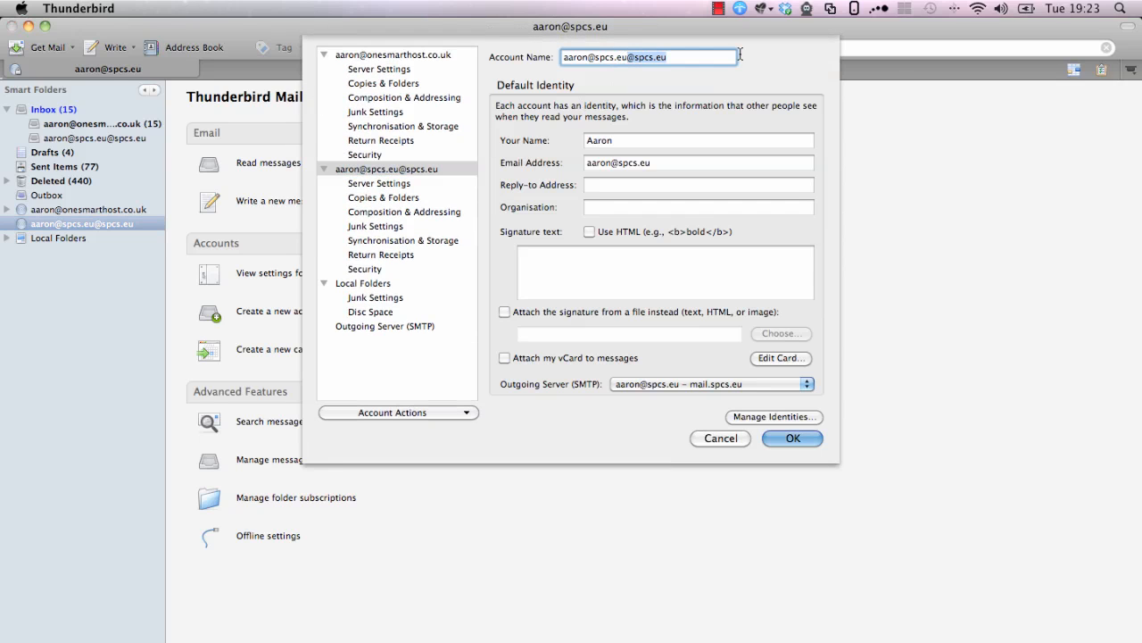
pyautogui.press('BackSpace')
pyautogui.click(789, 438)
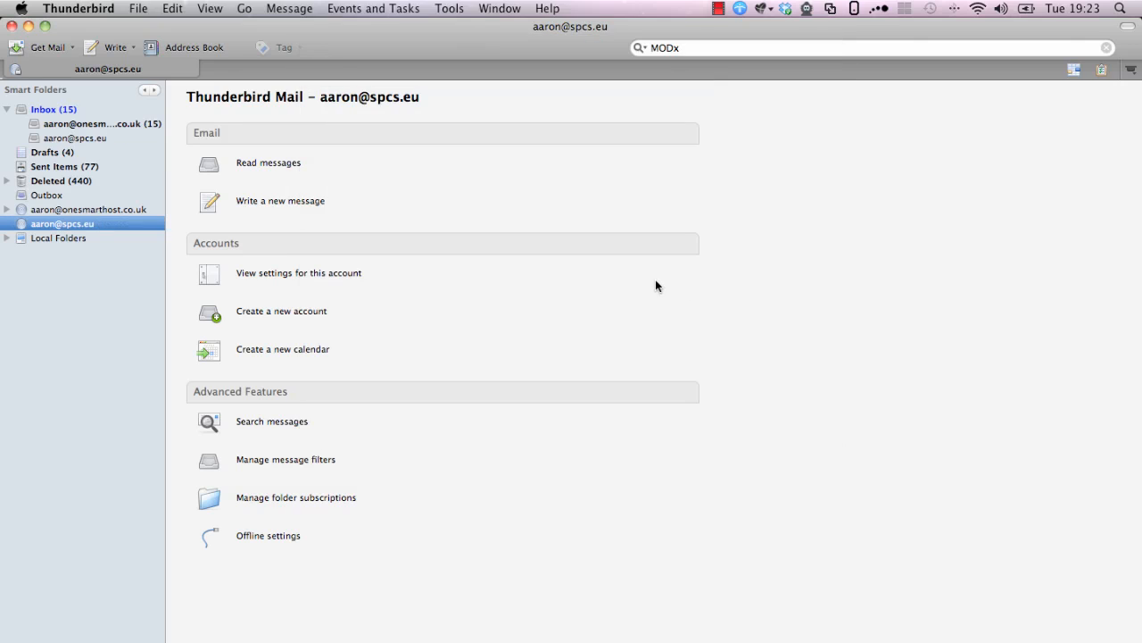
# Replace the incoming server port 0 with 143 in Server Settings and save
pyautogui.click(37, 54)
pyautogui.click(451, 11)
pyautogui.click(489, 202)
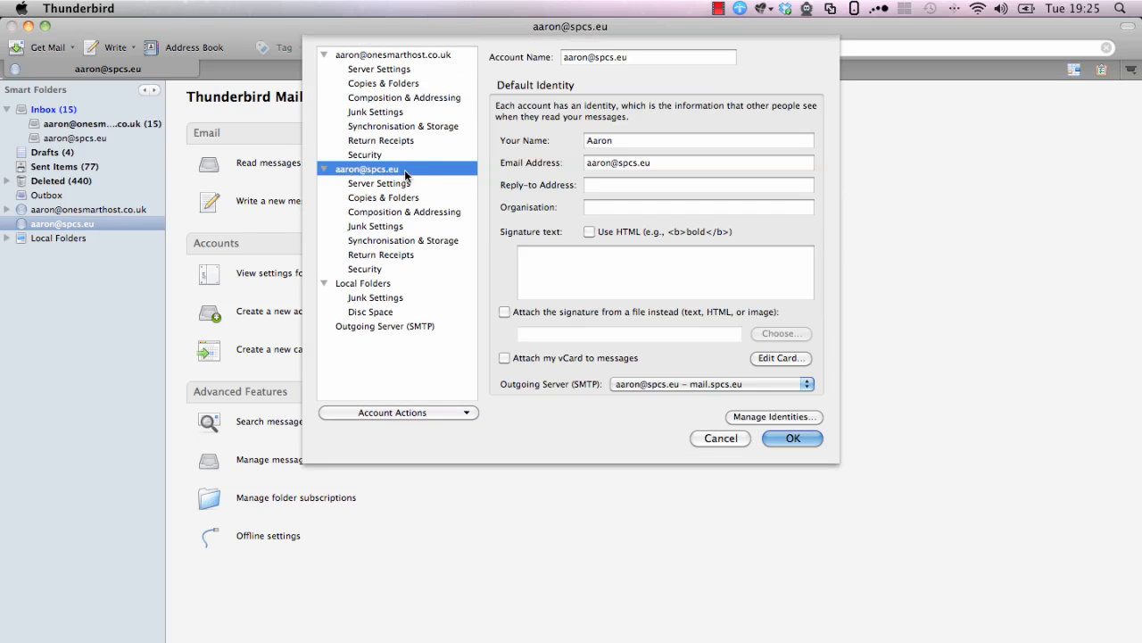
pyautogui.click(394, 185)
pyautogui.click(723, 74)
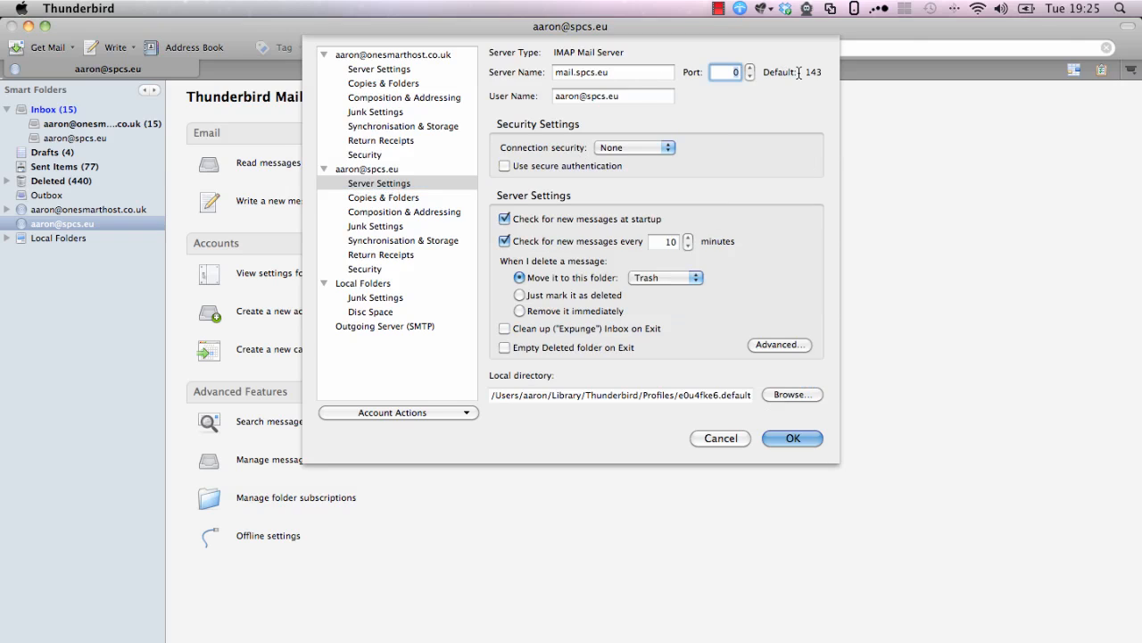
pyautogui.press('BackSpace')
pyautogui.write('143')
pyautogui.click(774, 438)
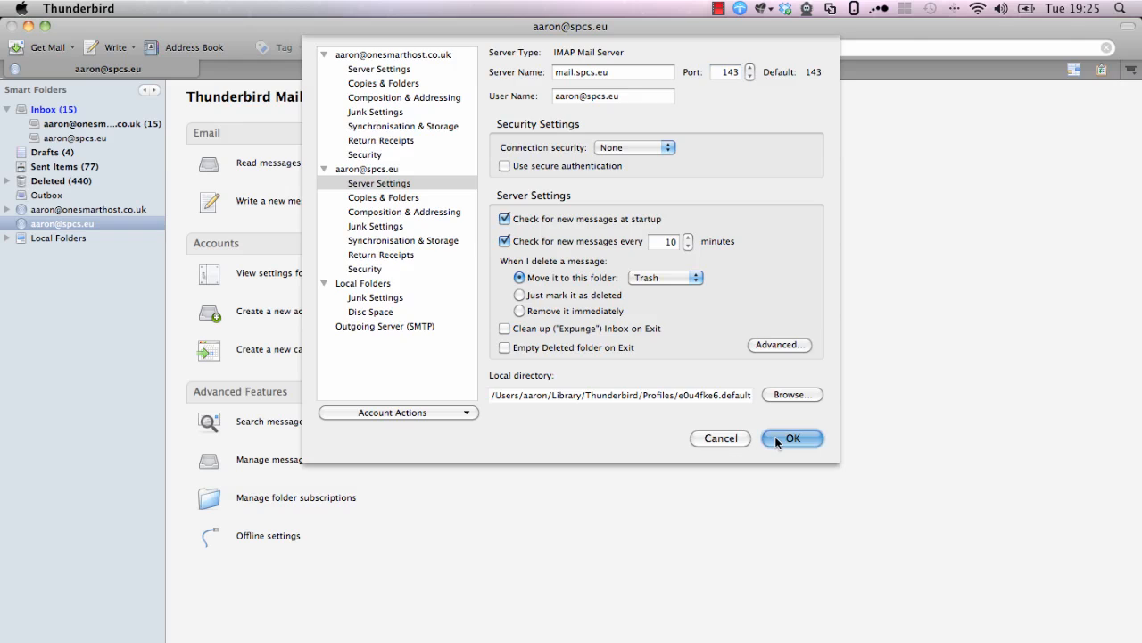
# Get Mail, enter the account password and store it in the Password Manager
pyautogui.click(27, 51)
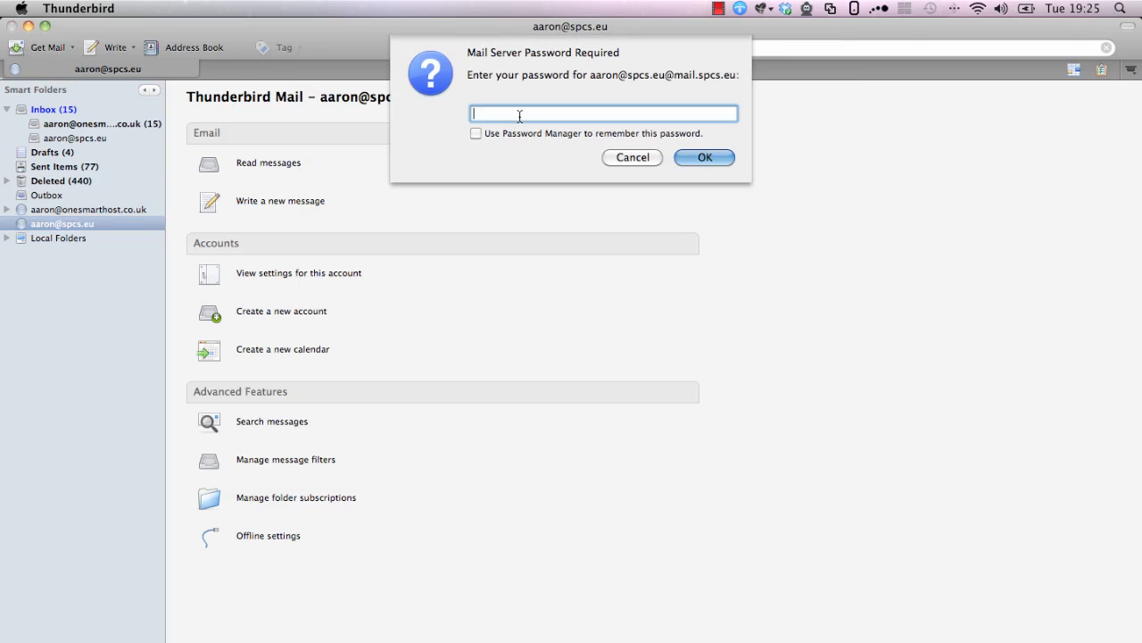
pyautogui.write('•••••••••')
pyautogui.click(476, 134)
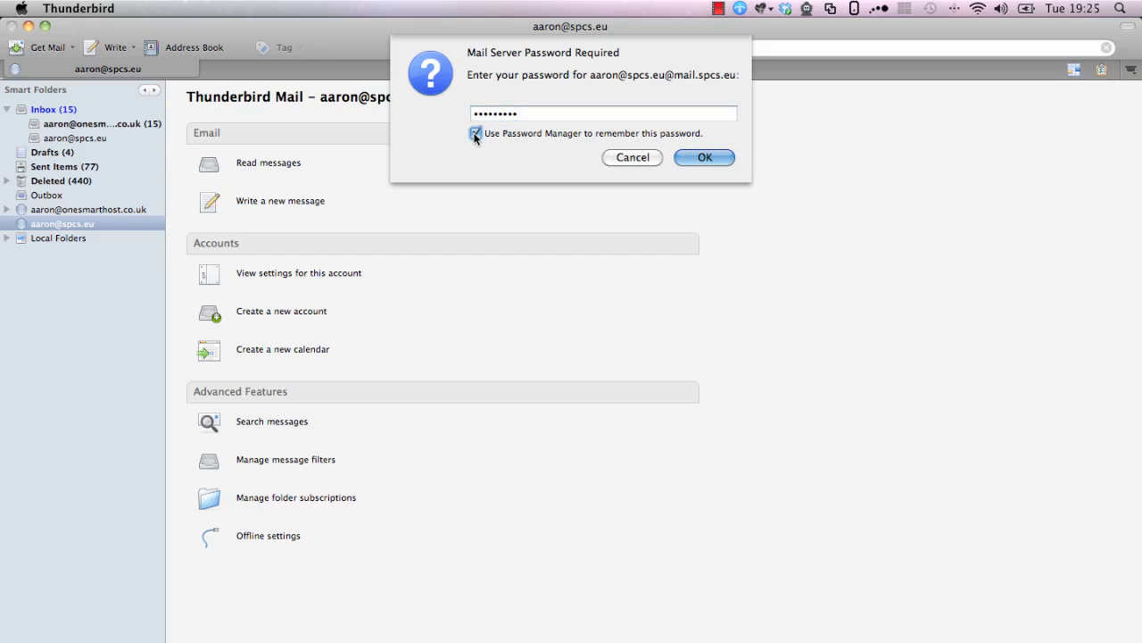
pyautogui.click(705, 158)
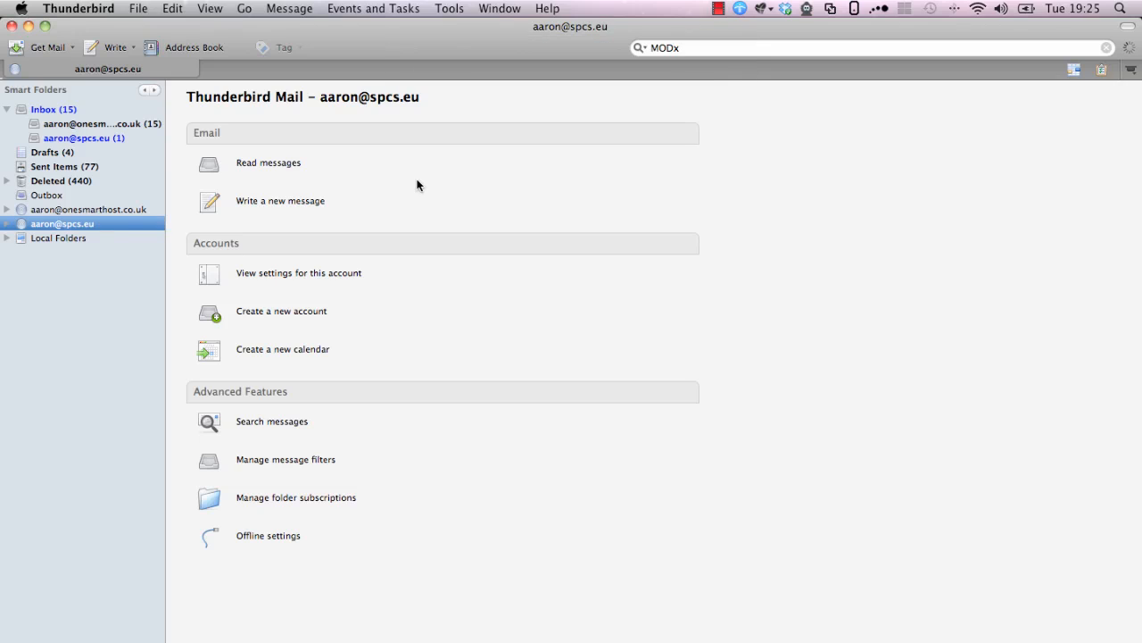
# Expand the account's folders, view Sent Items and Deleted Items, then open its Inbox
pyautogui.click(7, 223)
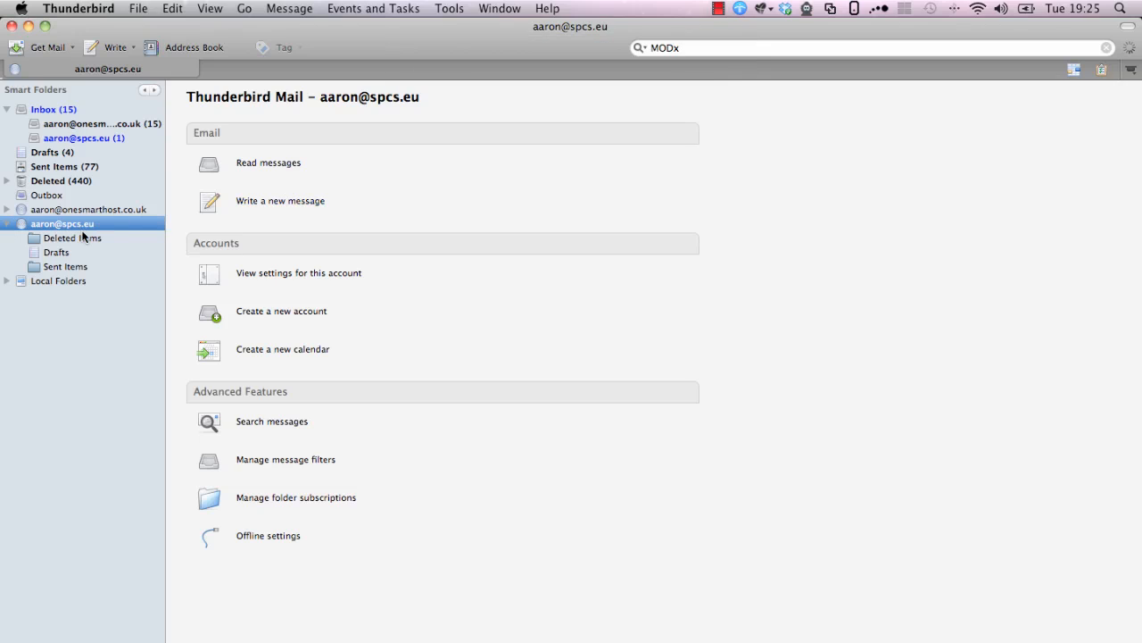
pyautogui.click(64, 267)
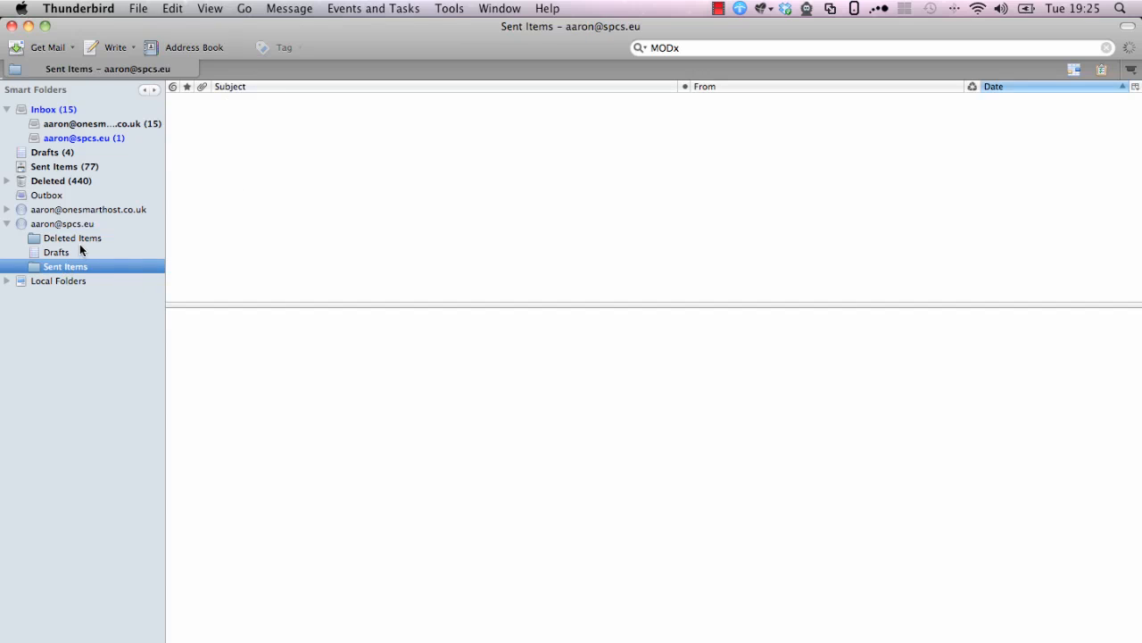
pyautogui.click(77, 240)
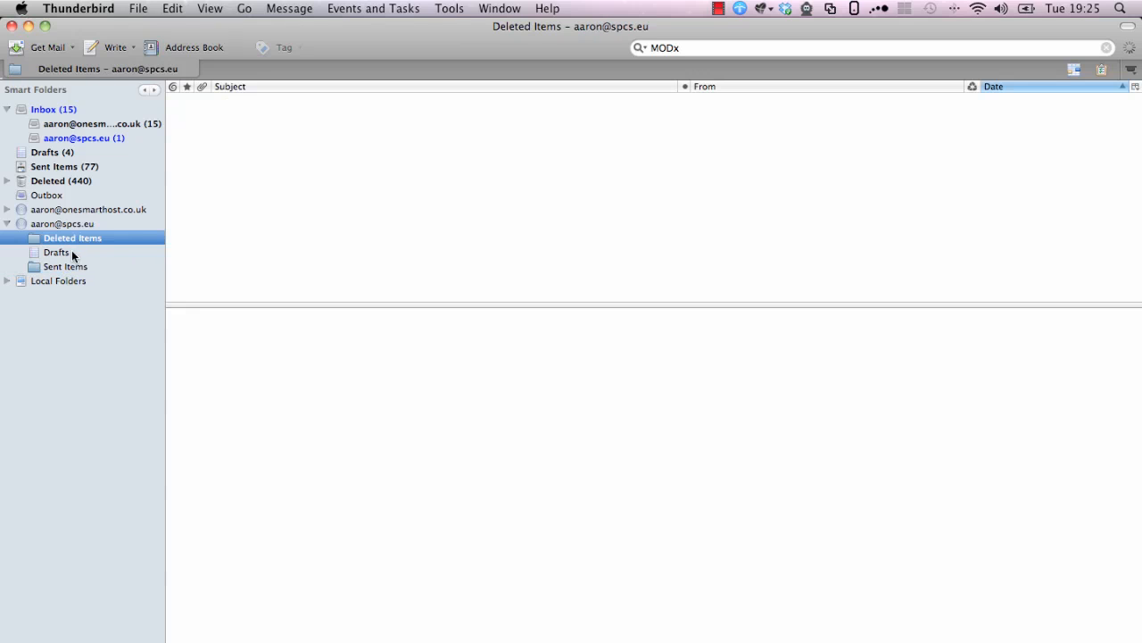
pyautogui.click(77, 140)
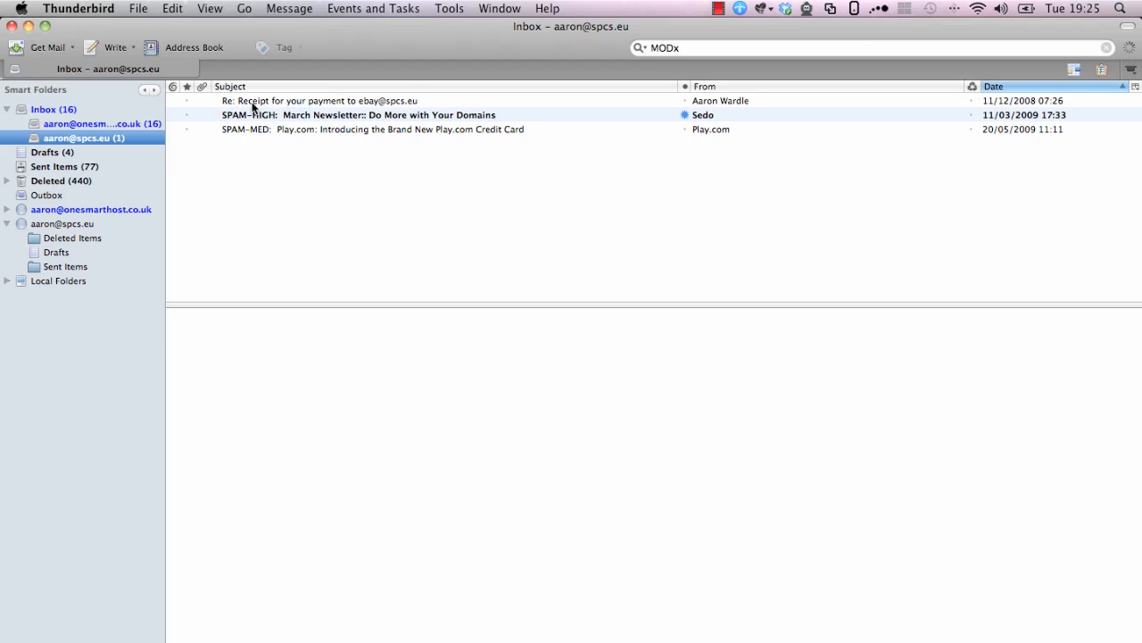
# Log in to SmarterMail webmail with the account's e-mail address and password
pyautogui.click(416, 625)
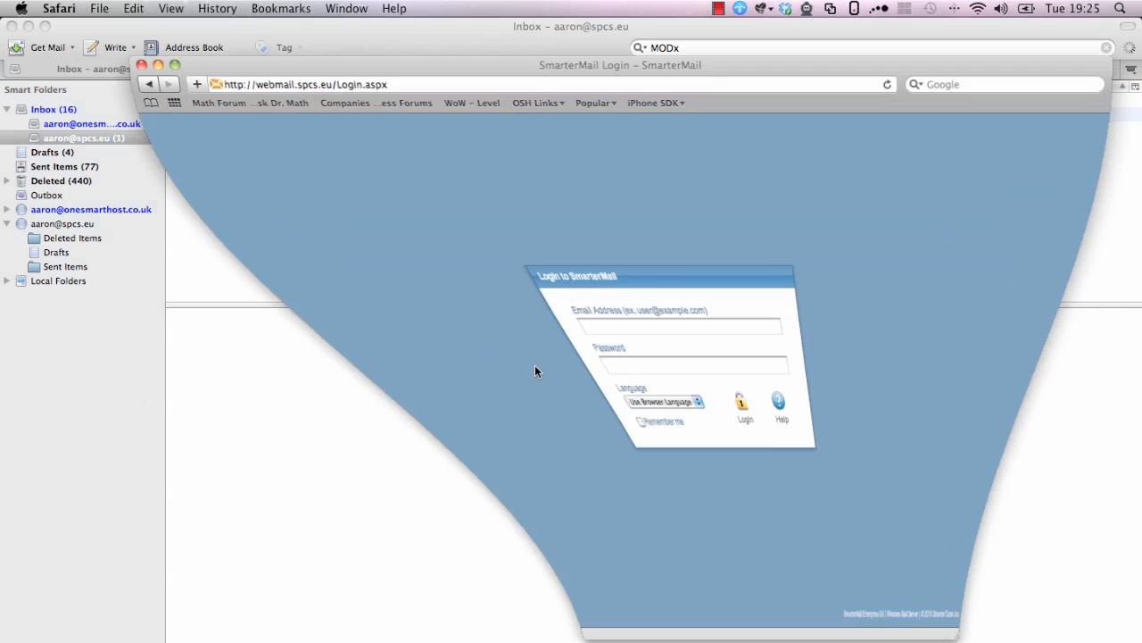
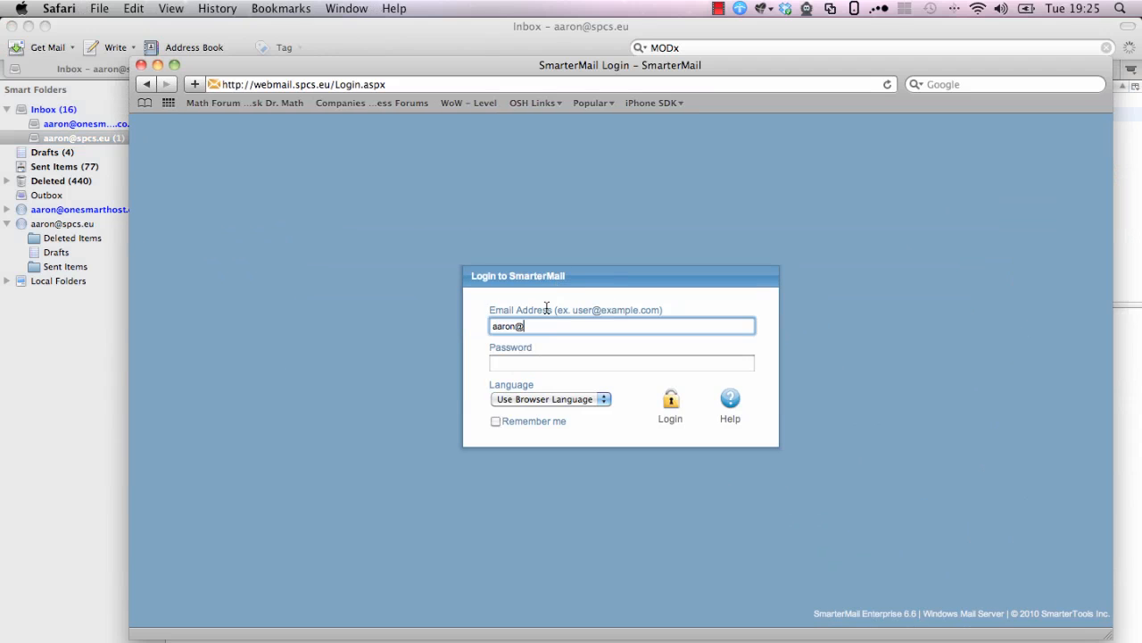
pyautogui.press('Tab')
pyautogui.write('•••')
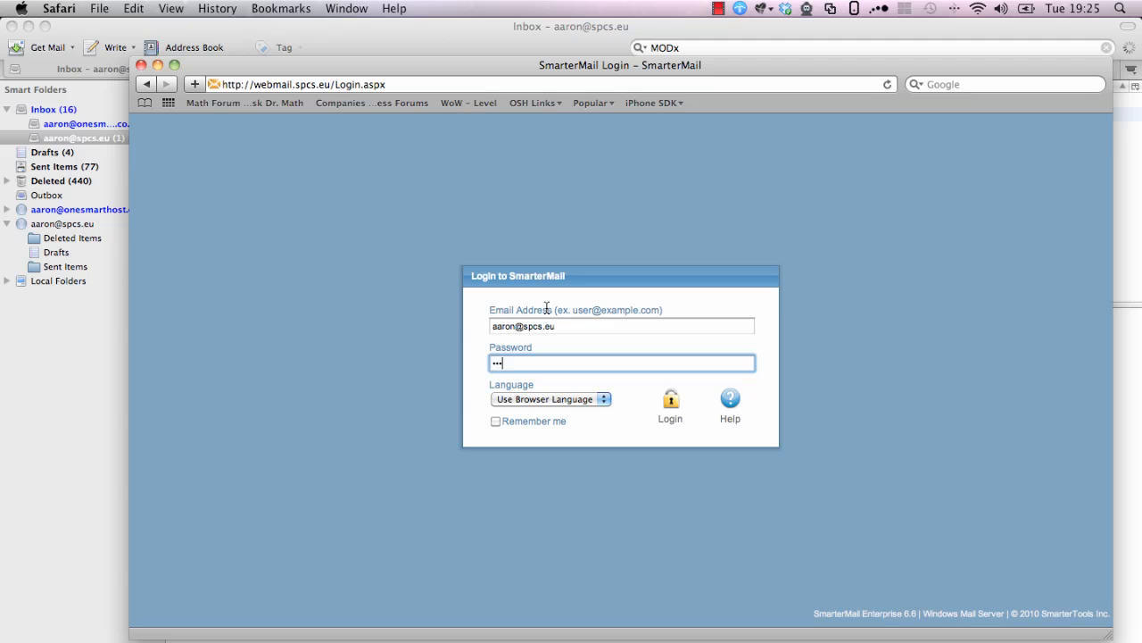
pyautogui.write('••••••')
pyautogui.press('Return')
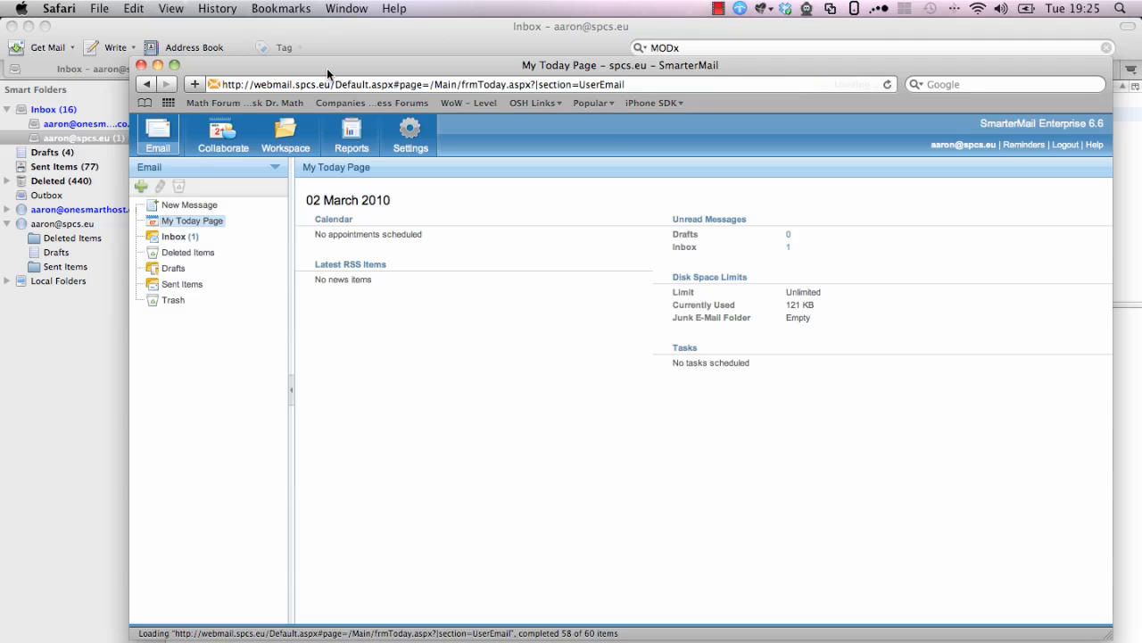
# Open the webmail Inbox beside Thunderbird, preview the top message, then return to Thunderbird
pyautogui.moveTo(327, 67); pyautogui.dragTo(553, 65)
pyautogui.click(407, 235)
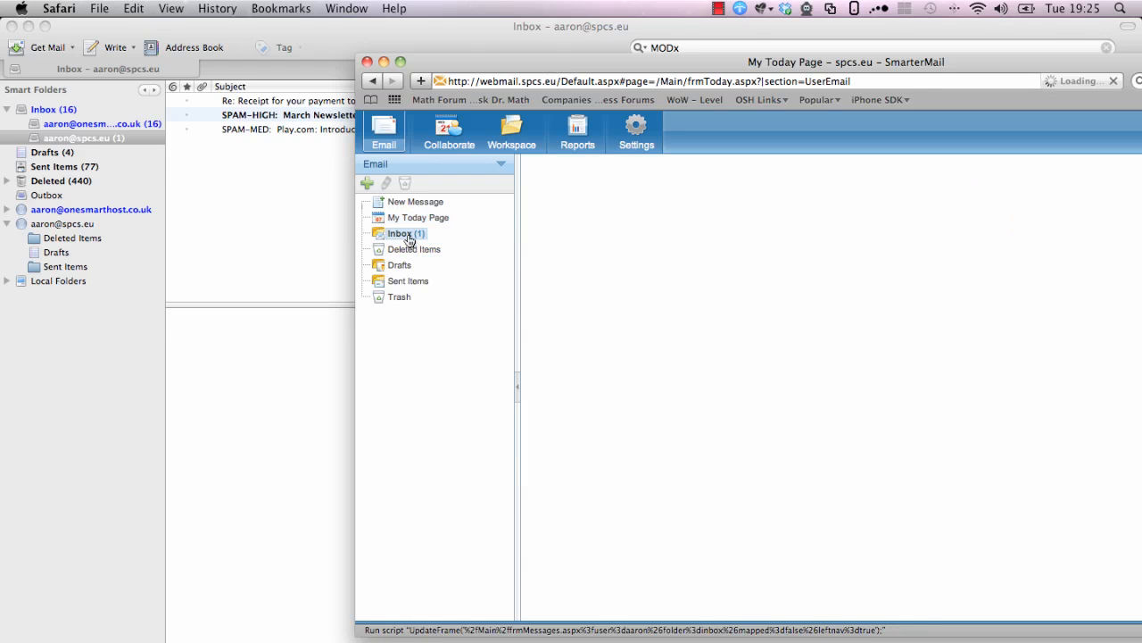
pyautogui.click(597, 252)
pyautogui.moveTo(431, 64)
pyautogui.mouseDown()
pyautogui.moveTo(415, 157)
pyautogui.moveTo(401, 115)
pyautogui.moveTo(434, 60)
pyautogui.moveTo(427, 56)
pyautogui.mouseUp()
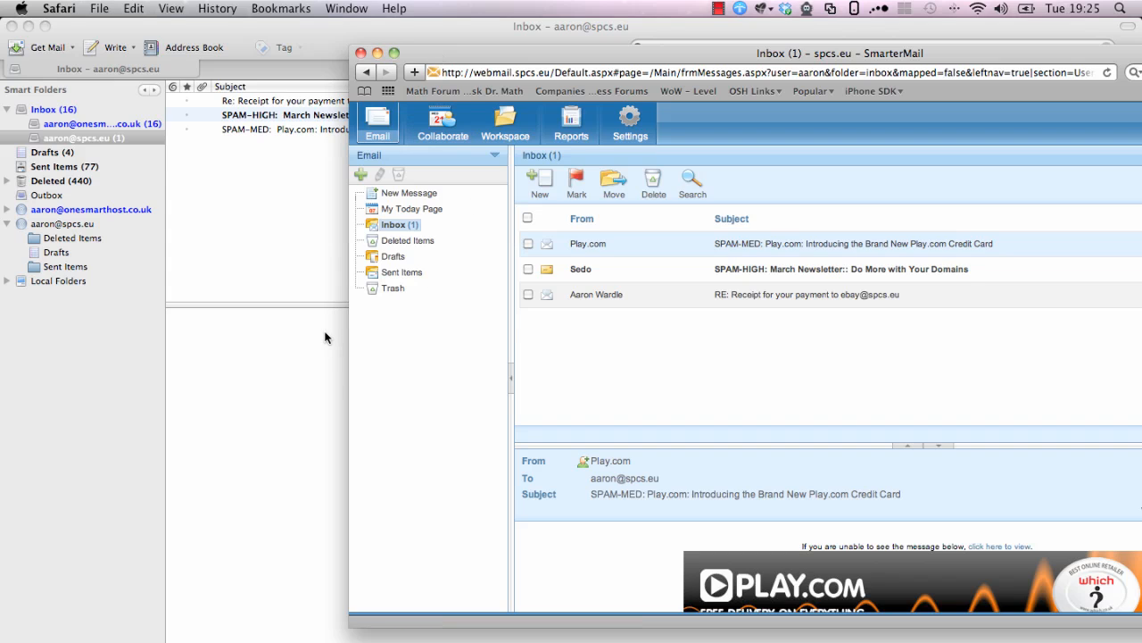
pyautogui.click(297, 337)
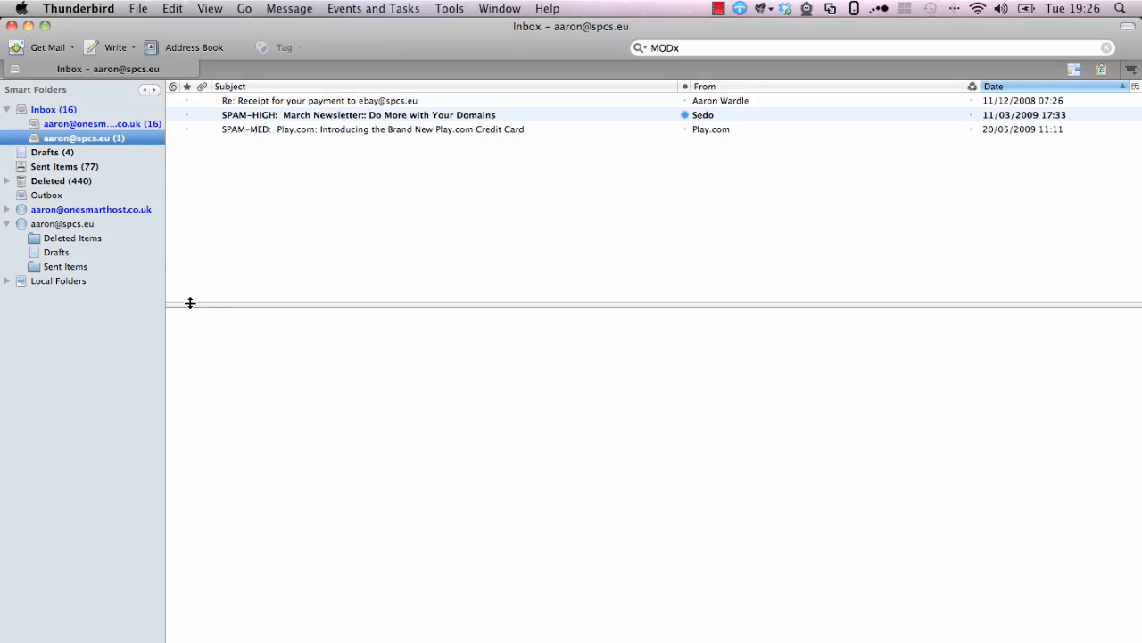
pyautogui.click(5, 281)
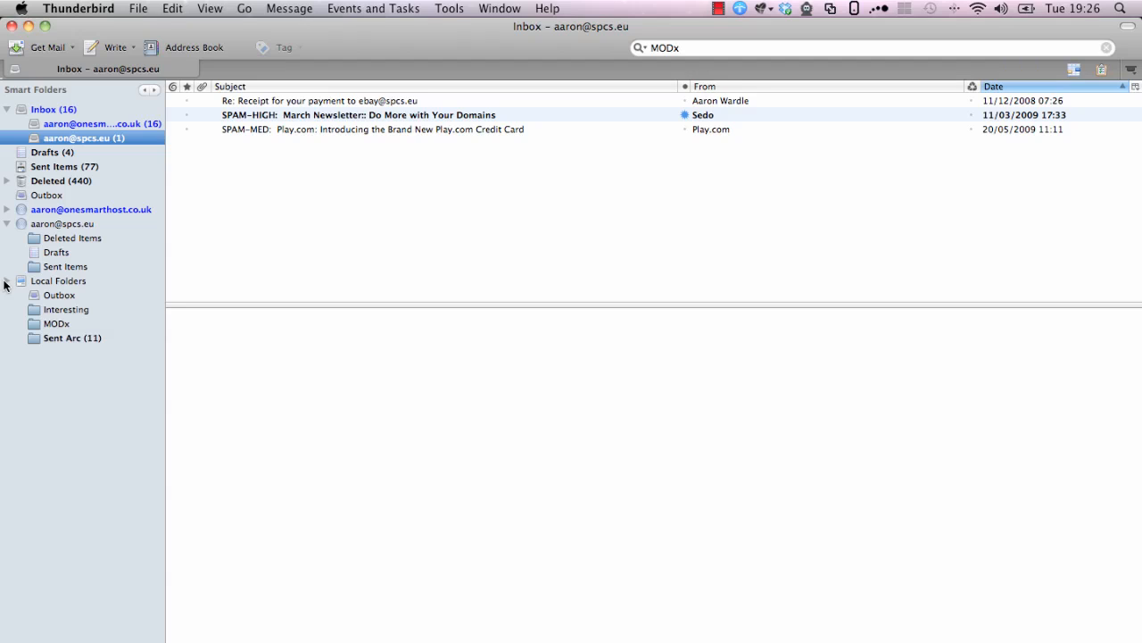
pyautogui.click(51, 311)
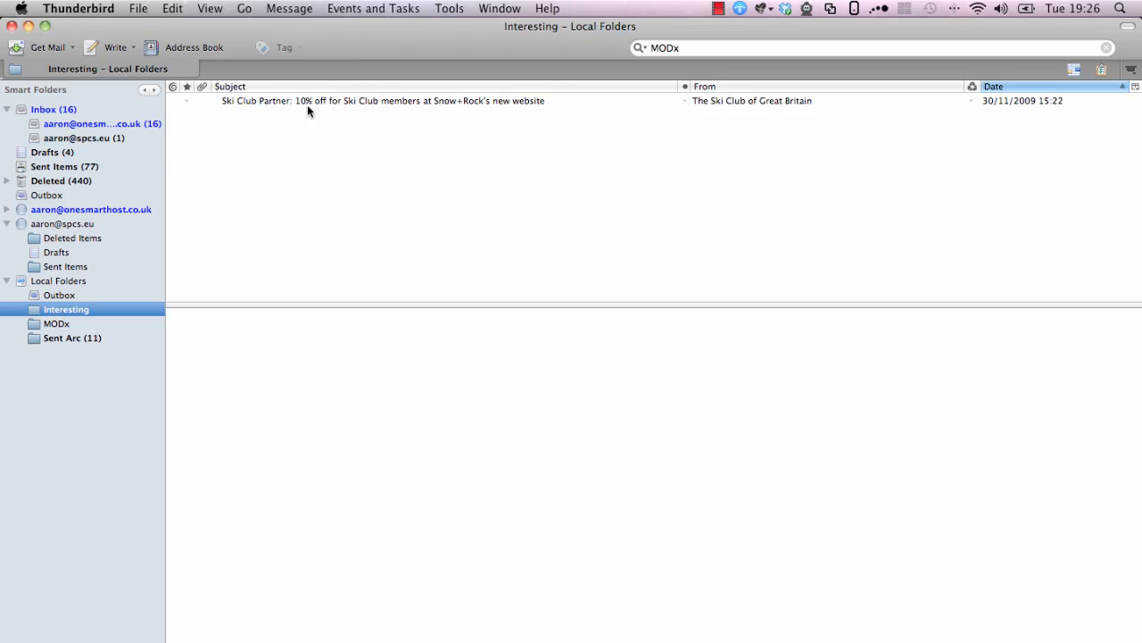
pyautogui.moveTo(348, 103); pyautogui.dragTo(78, 139)
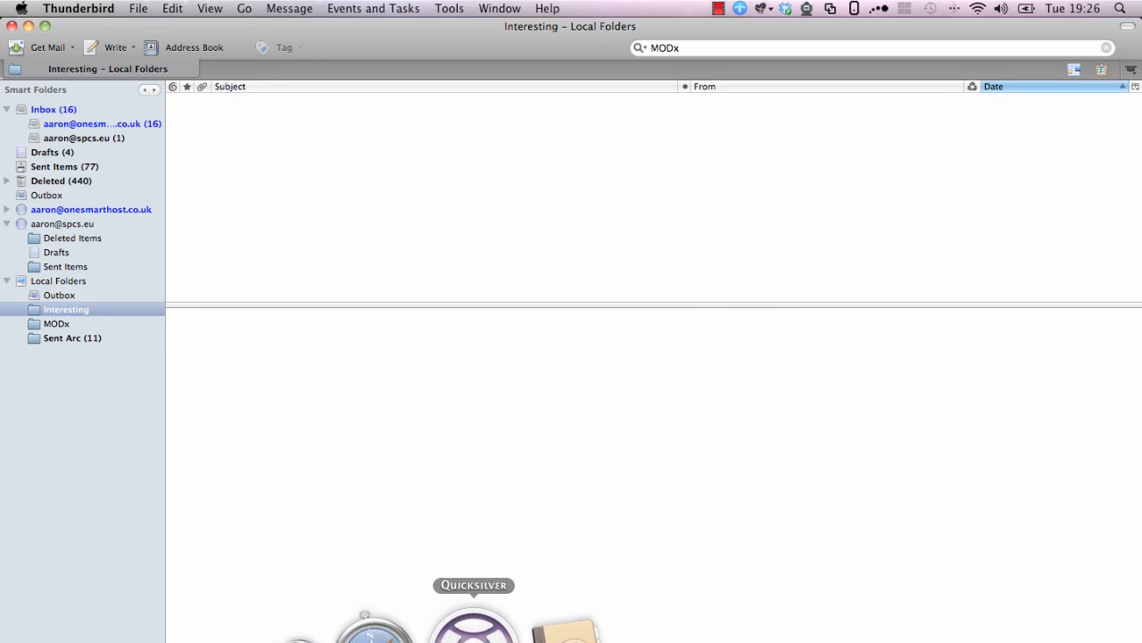
pyautogui.click(416, 625)
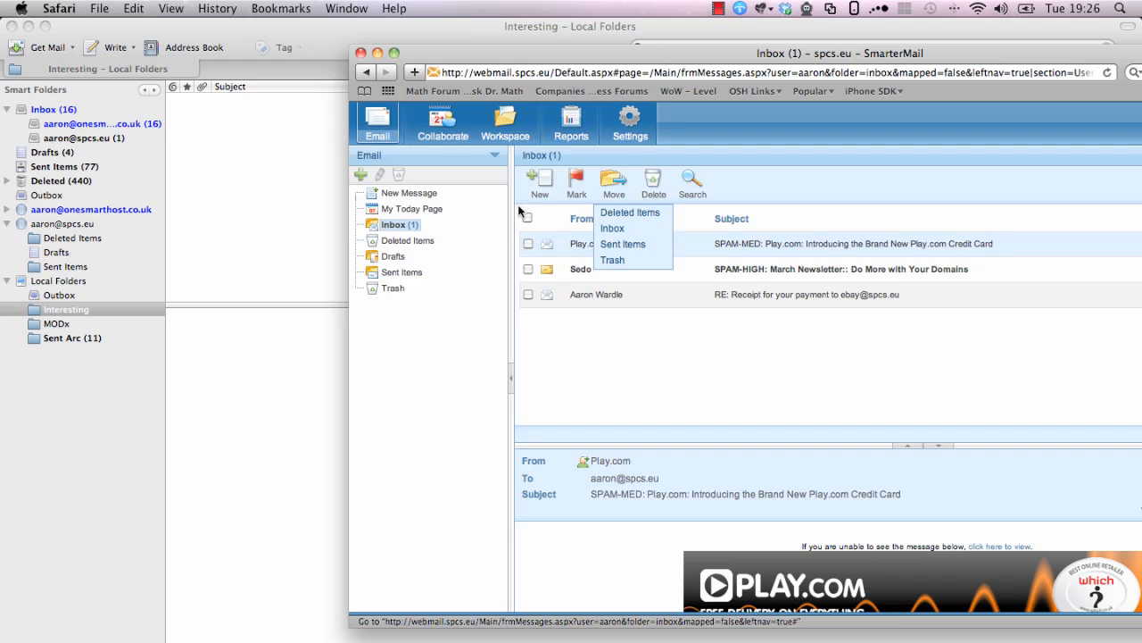
# Reload the SmarterMail inbox to confirm the Ski Club message arrived, then return to Thunderbird
pyautogui.click(410, 228)
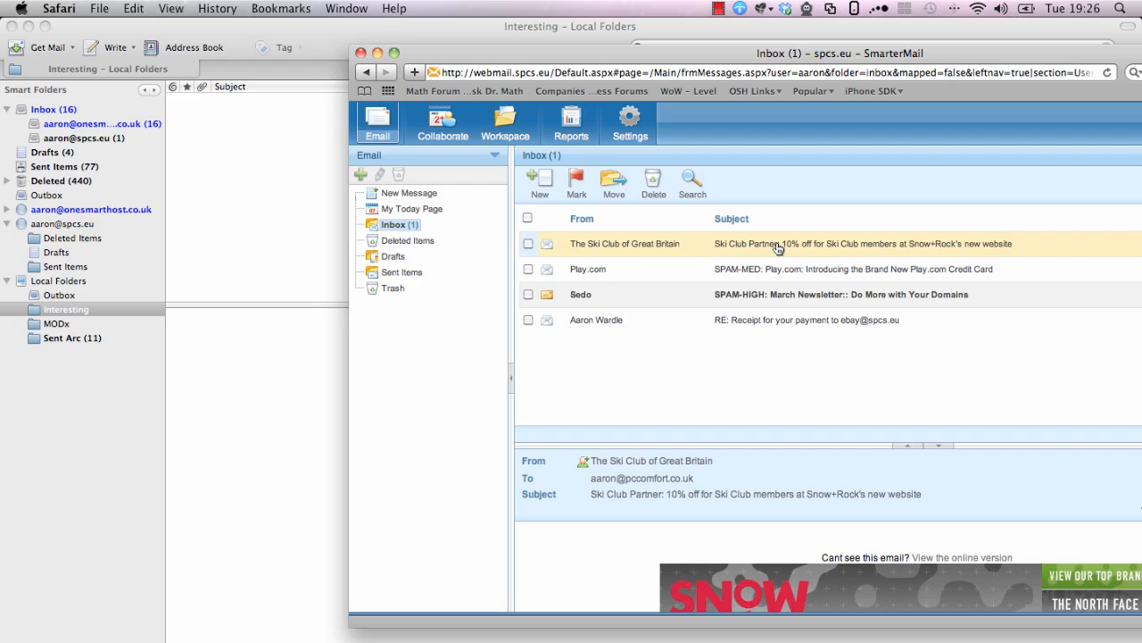
pyautogui.click(305, 371)
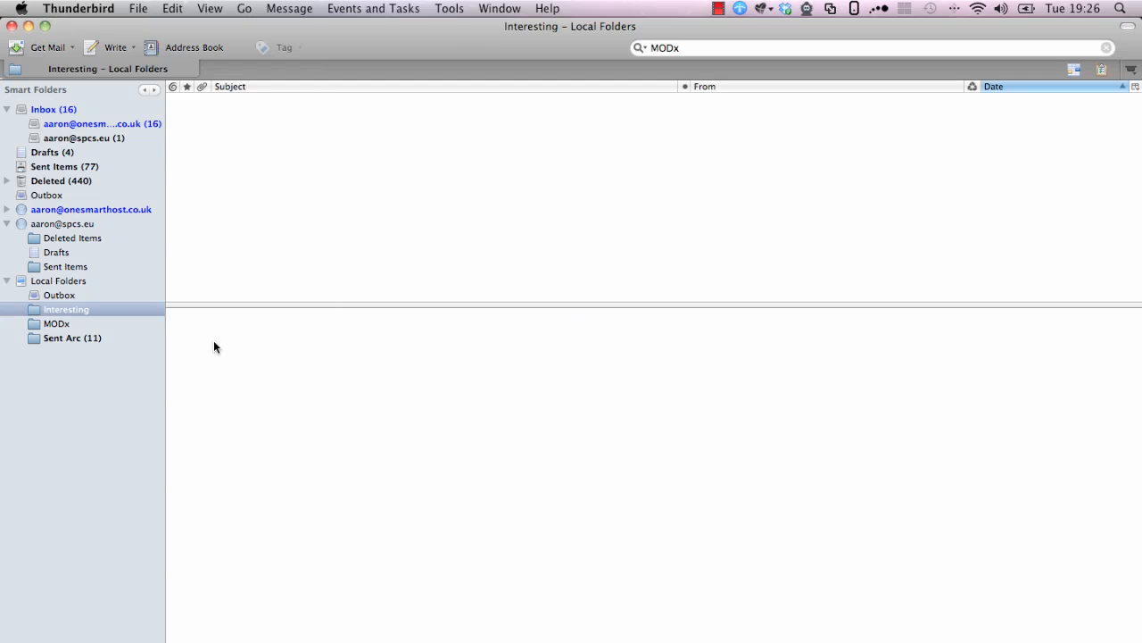
# Move the local MODx folder with its seven forum messages into the spcs.eu IMAP account
pyautogui.click(56, 324)
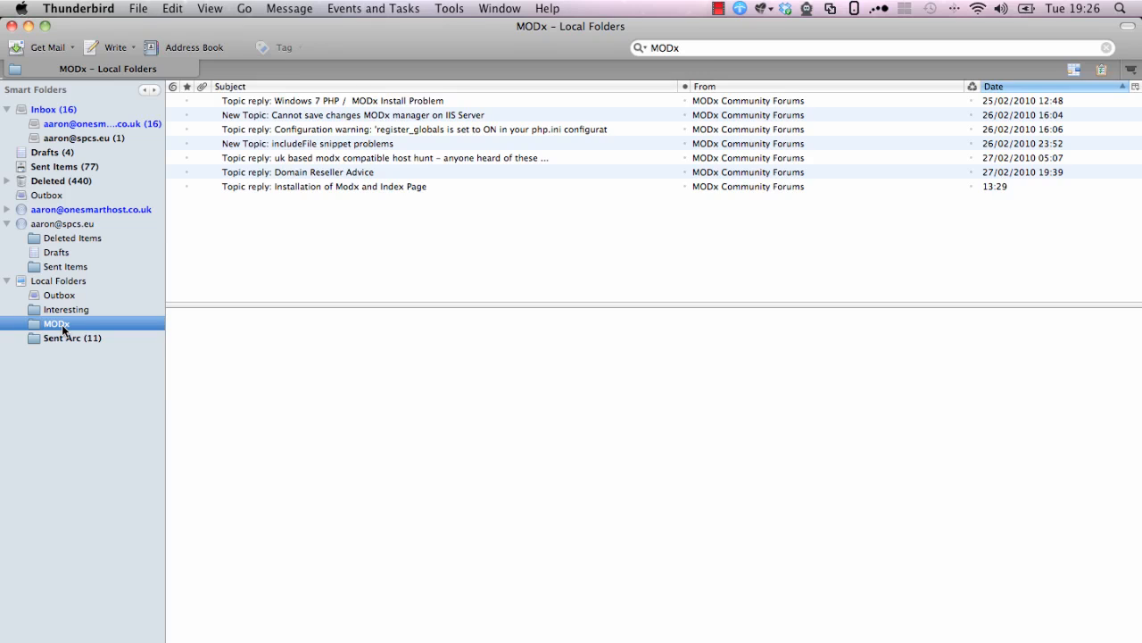
pyautogui.moveTo(47, 322); pyautogui.dragTo(62, 225)
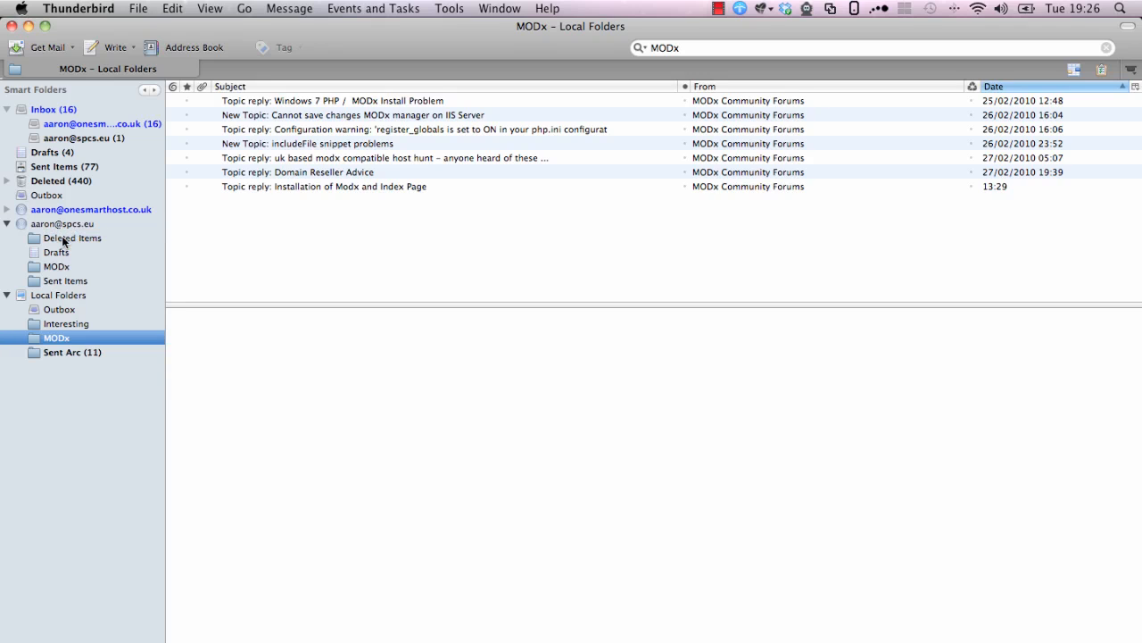
pyautogui.click(64, 266)
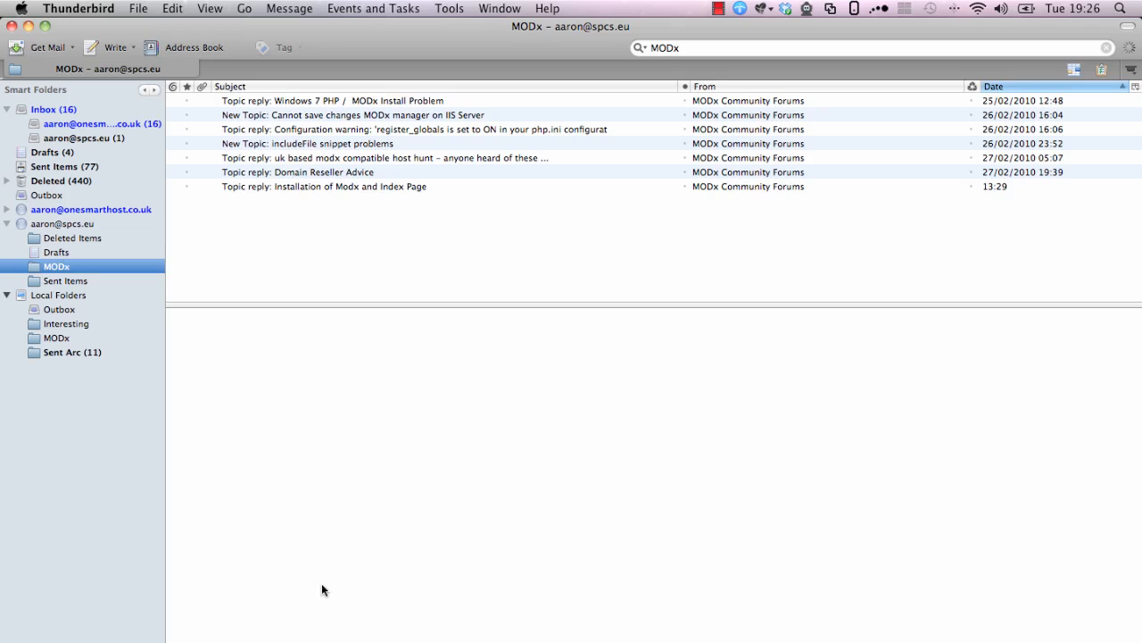
pyautogui.click(420, 615)
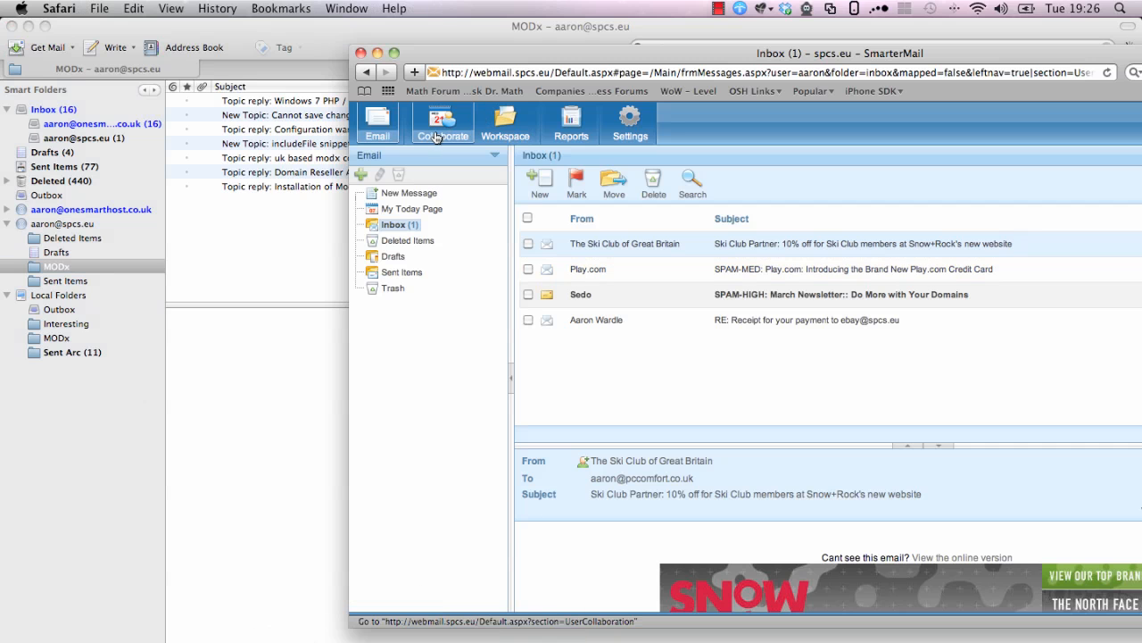
# Reload SmarterMail and preview the synced MODx folder's forum messages, including Domain Reseller Advice
pyautogui.click(1107, 74)
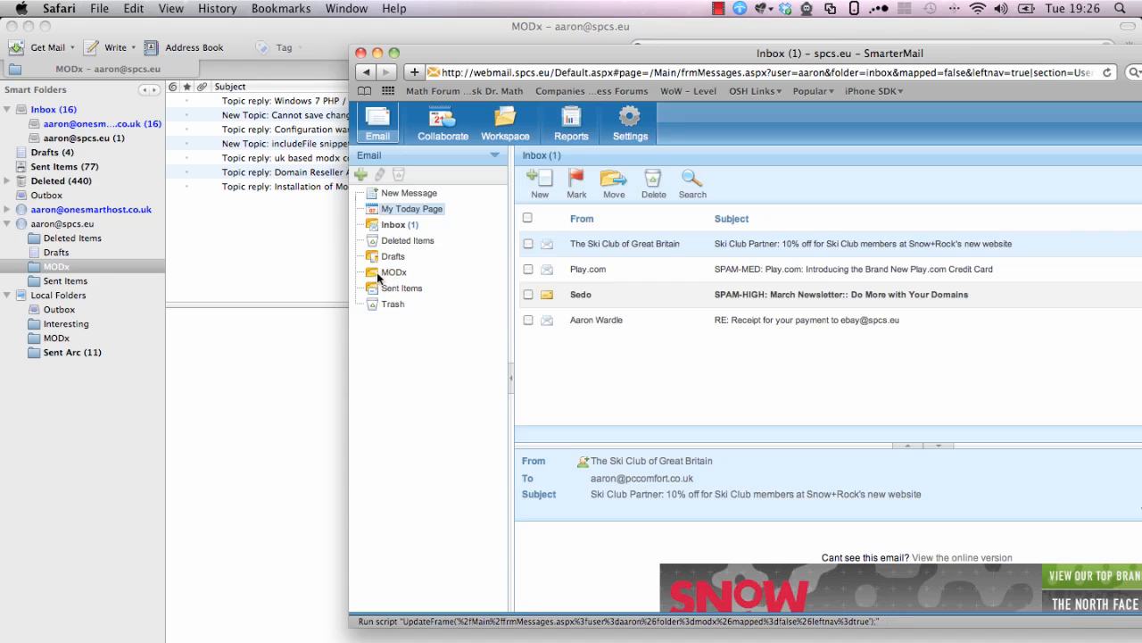
pyautogui.click(391, 275)
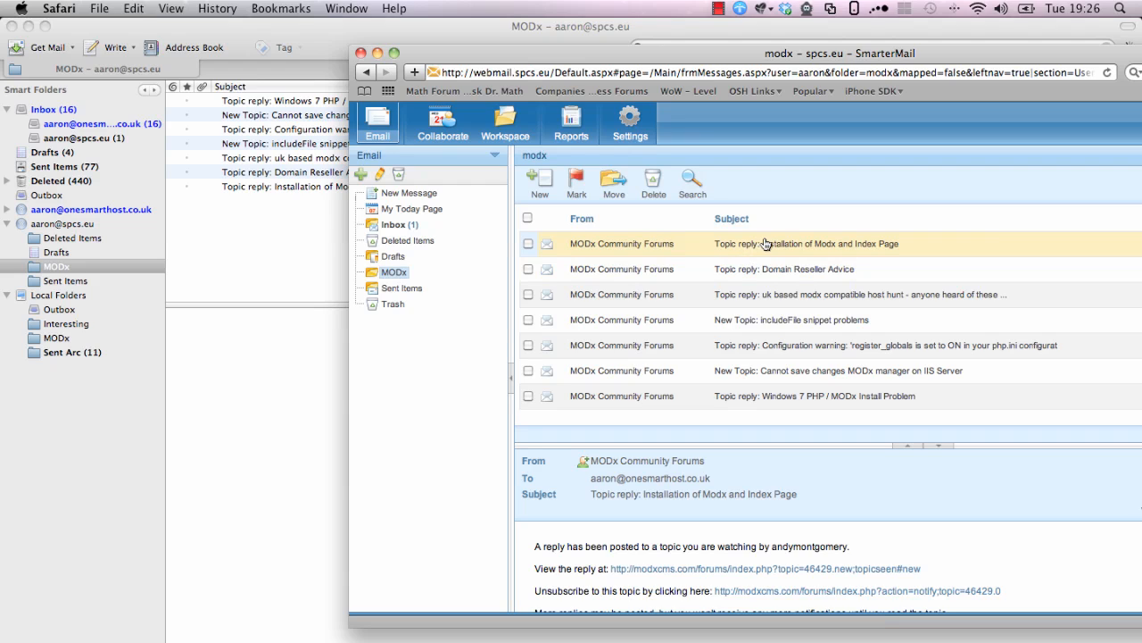
pyautogui.click(697, 277)
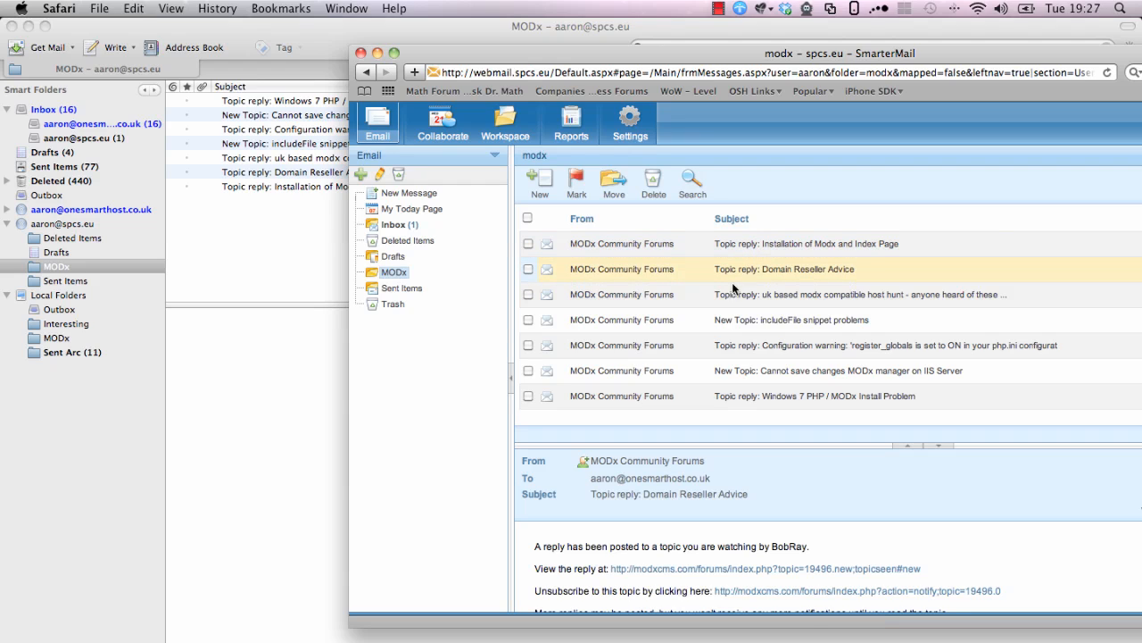
pyautogui.click(731, 294)
pyautogui.click(658, 277)
pyautogui.click(124, 263)
pyautogui.click(335, 117)
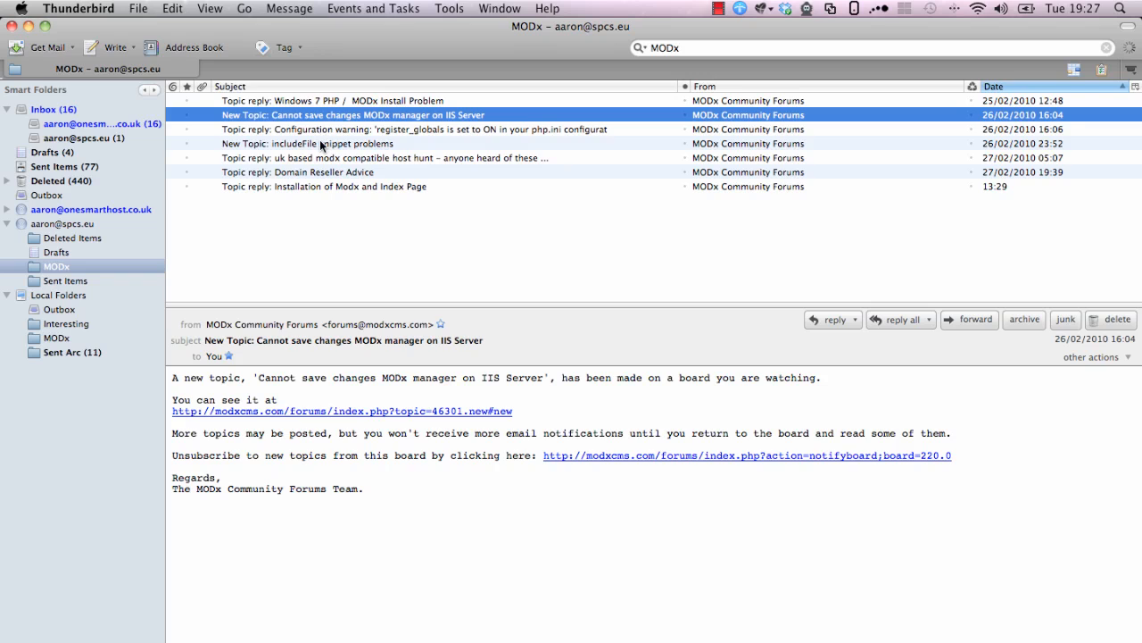
# View the includeFile snippet, modx compatible host hunt and Domain Reseller Advice messages in Thunderbird
pyautogui.click(321, 145)
pyautogui.click(312, 159)
pyautogui.click(313, 169)
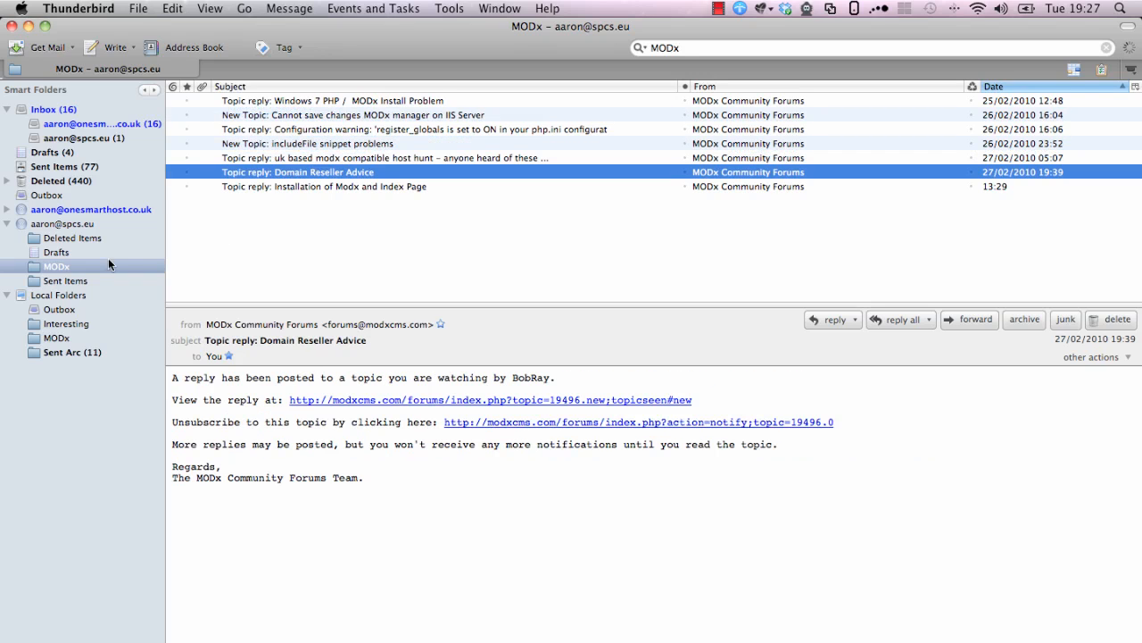
# Create a new folder named 'Testing' under the spcs.eu IMAP account
pyautogui.click(56, 224)
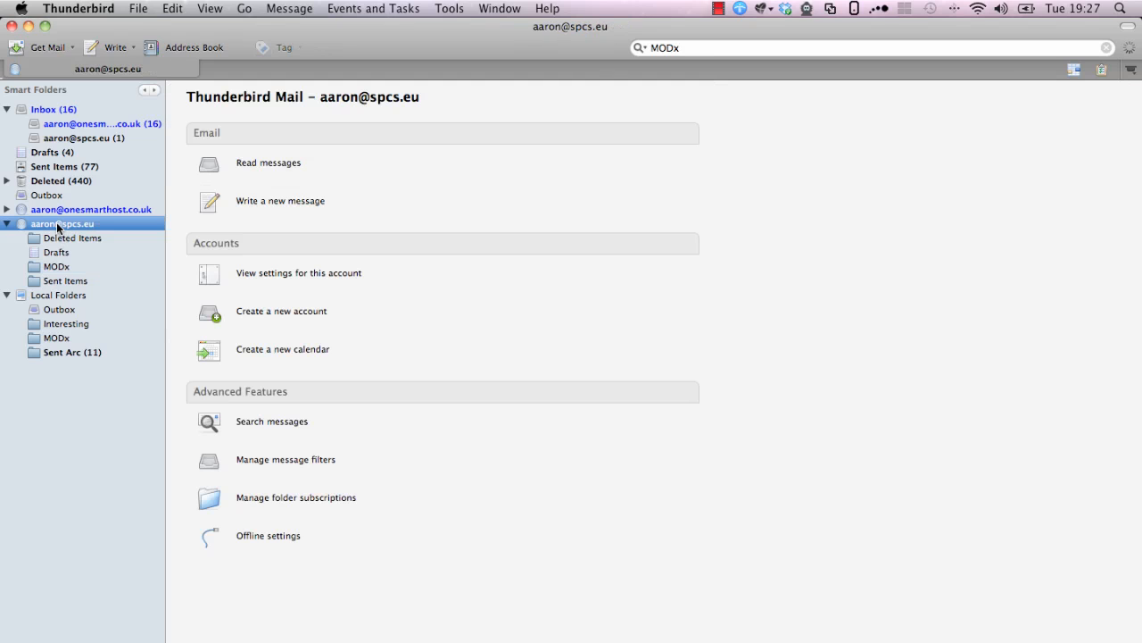
pyautogui.rightClick(57, 224)
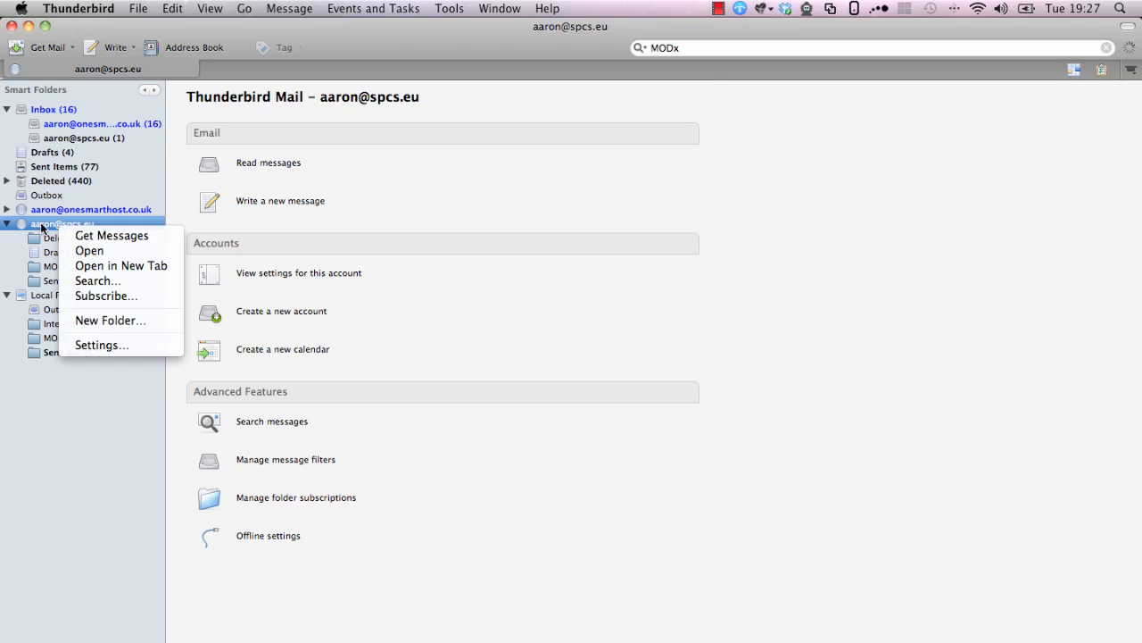
pyautogui.click(90, 321)
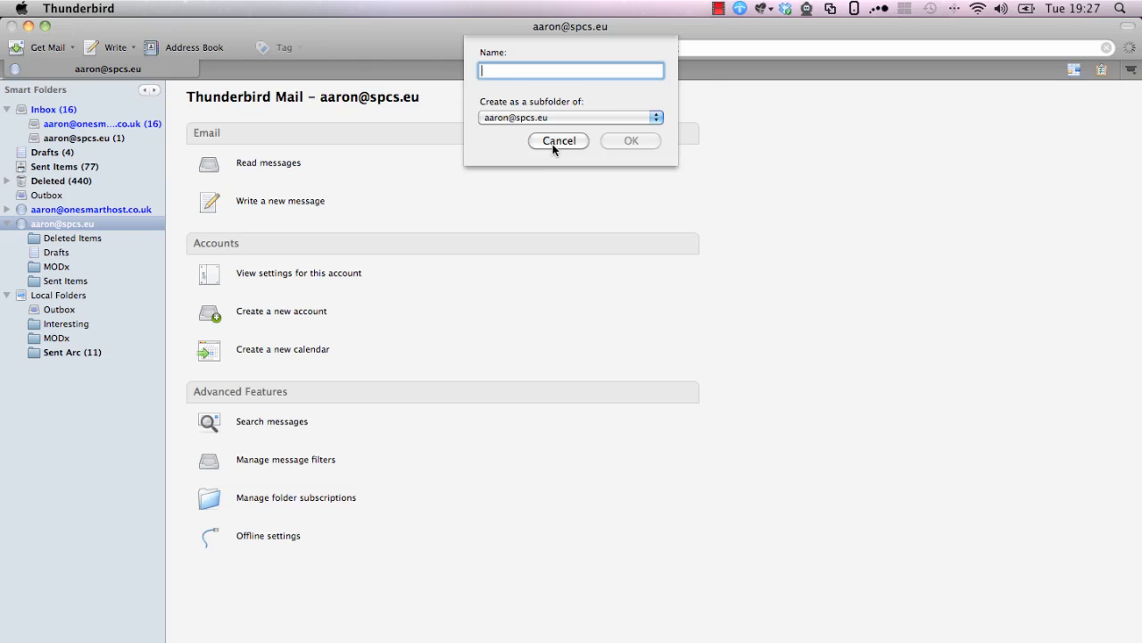
pyautogui.write('Testing')
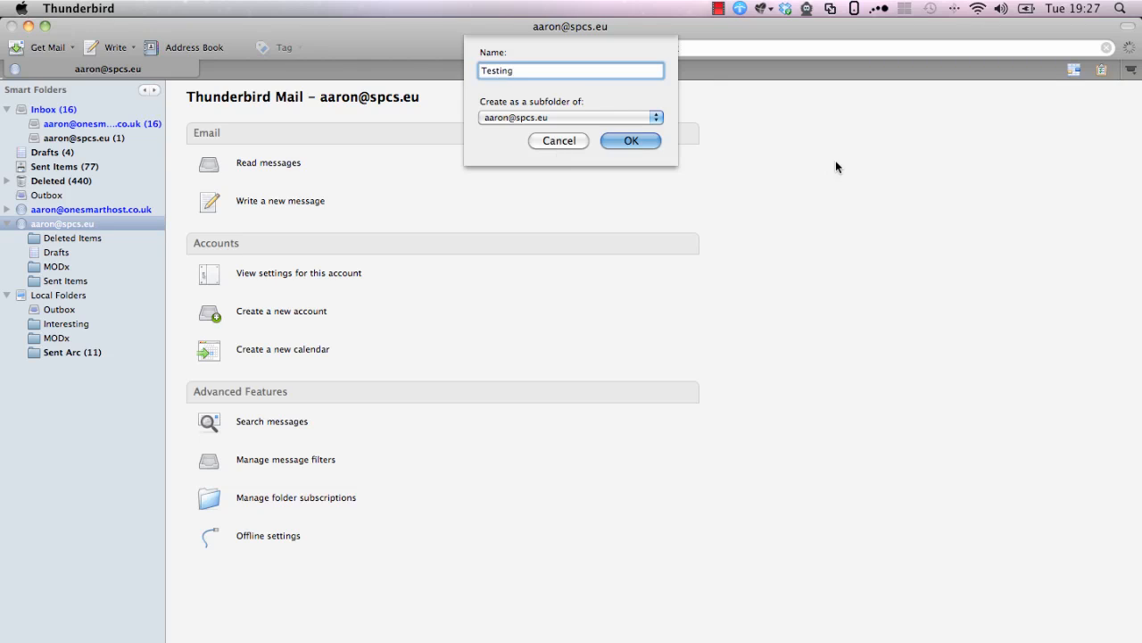
pyautogui.click(645, 143)
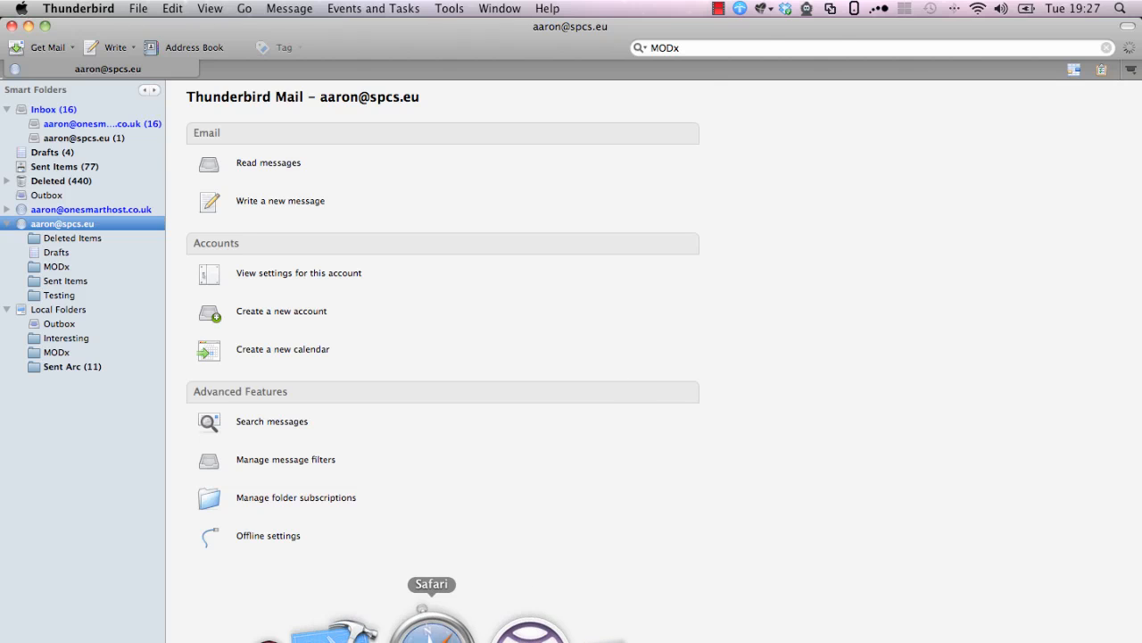
pyautogui.click(432, 632)
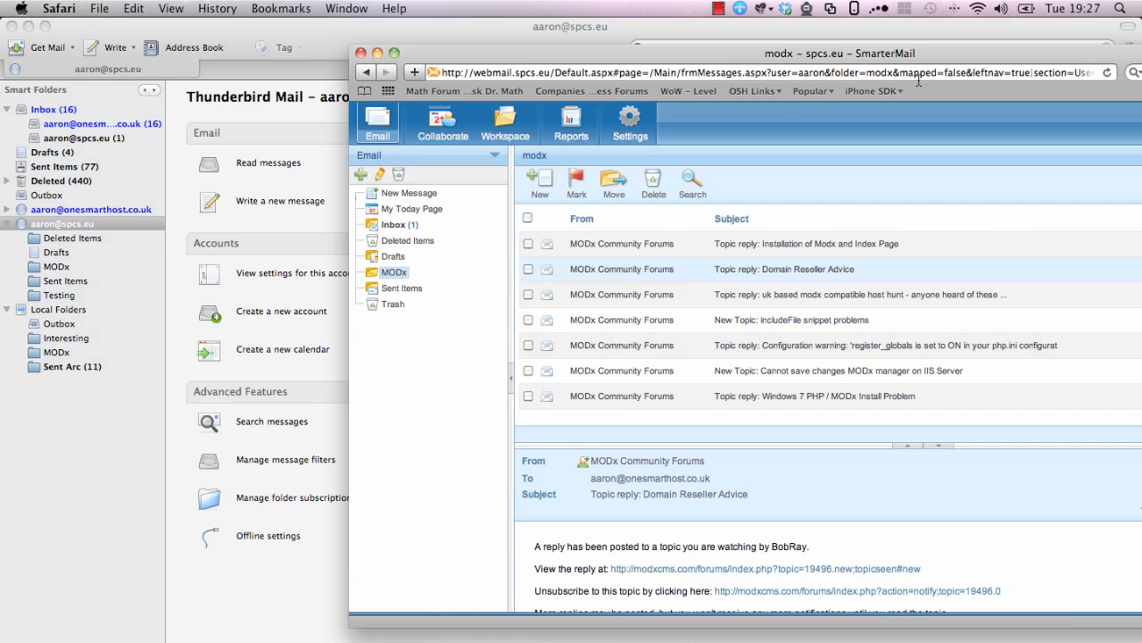
# Reload SmarterMail and open the new empty Testing folder, then return to Thunderbird's MODx folder
pyautogui.click(1107, 72)
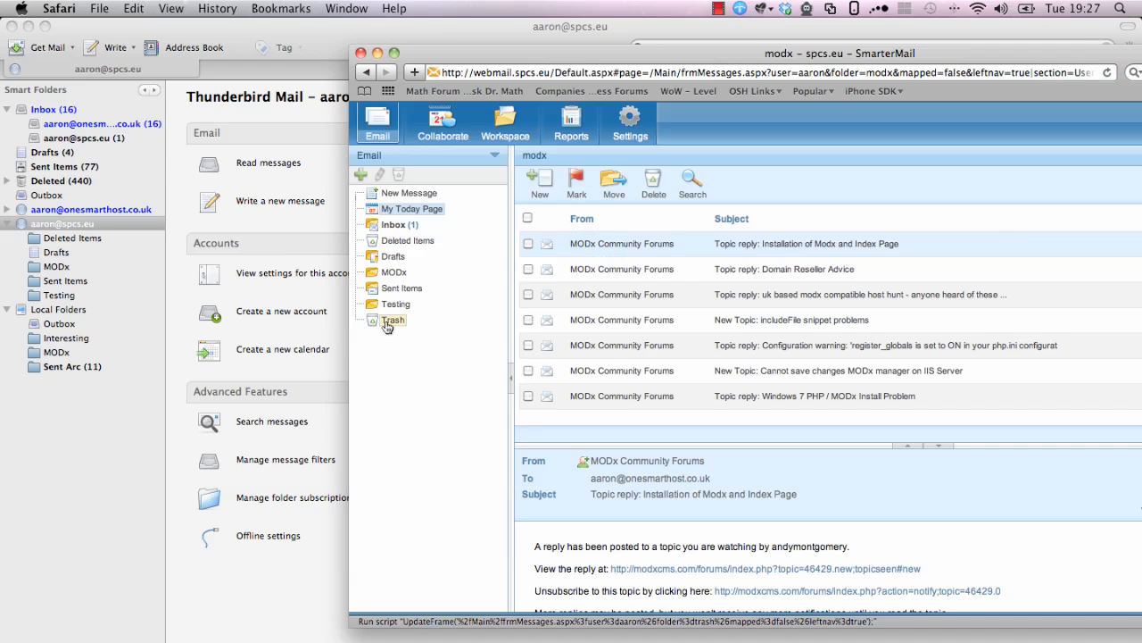
pyautogui.click(396, 305)
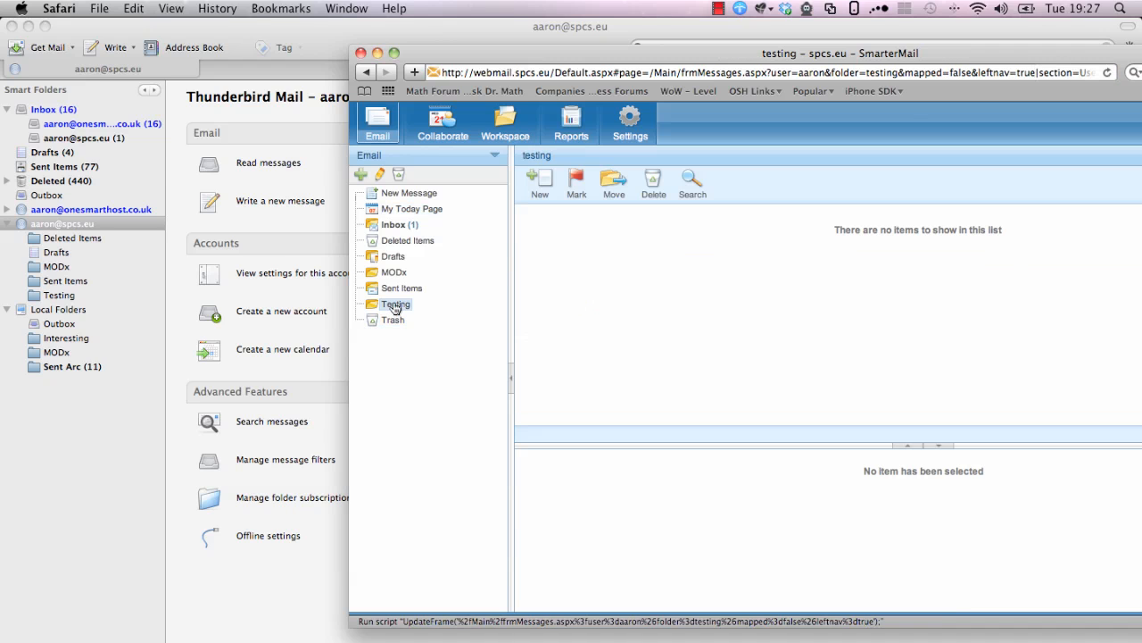
pyautogui.click(58, 267)
# Delete the Domain Reseller Advice message from the MODx folder and check the account's Deleted Items
pyautogui.click(60, 267)
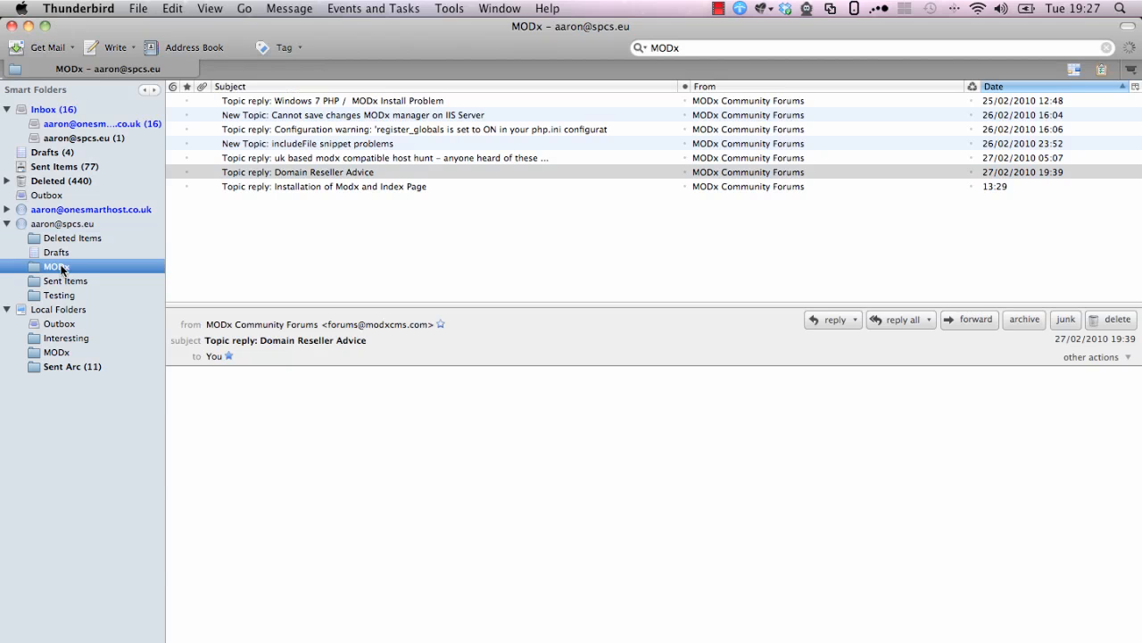
pyautogui.click(302, 171)
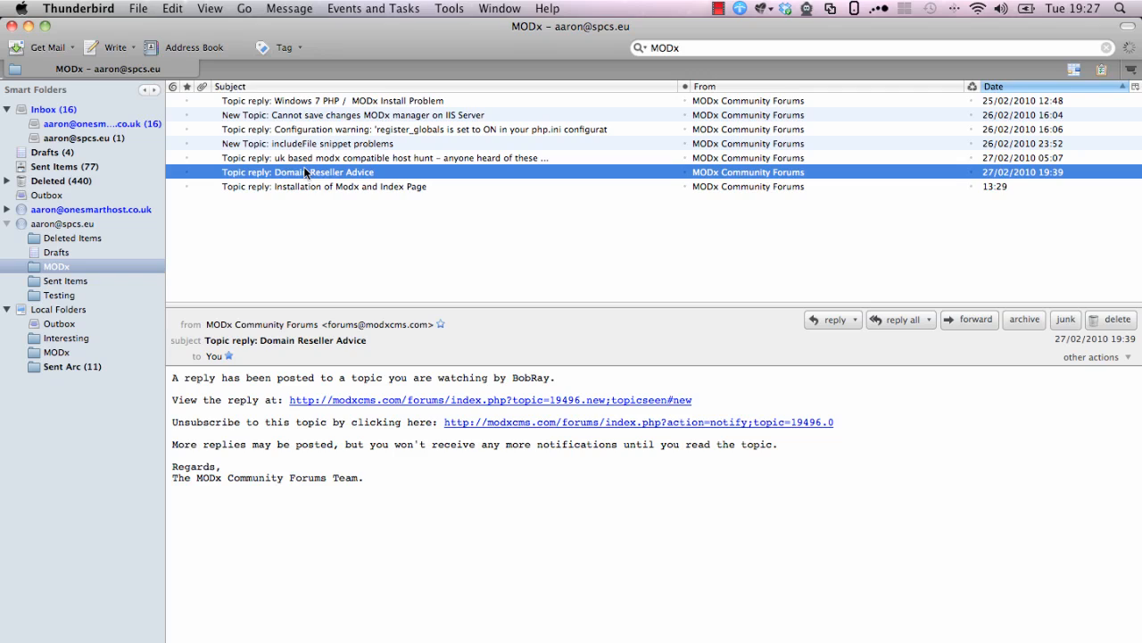
pyautogui.rightClick(299, 171)
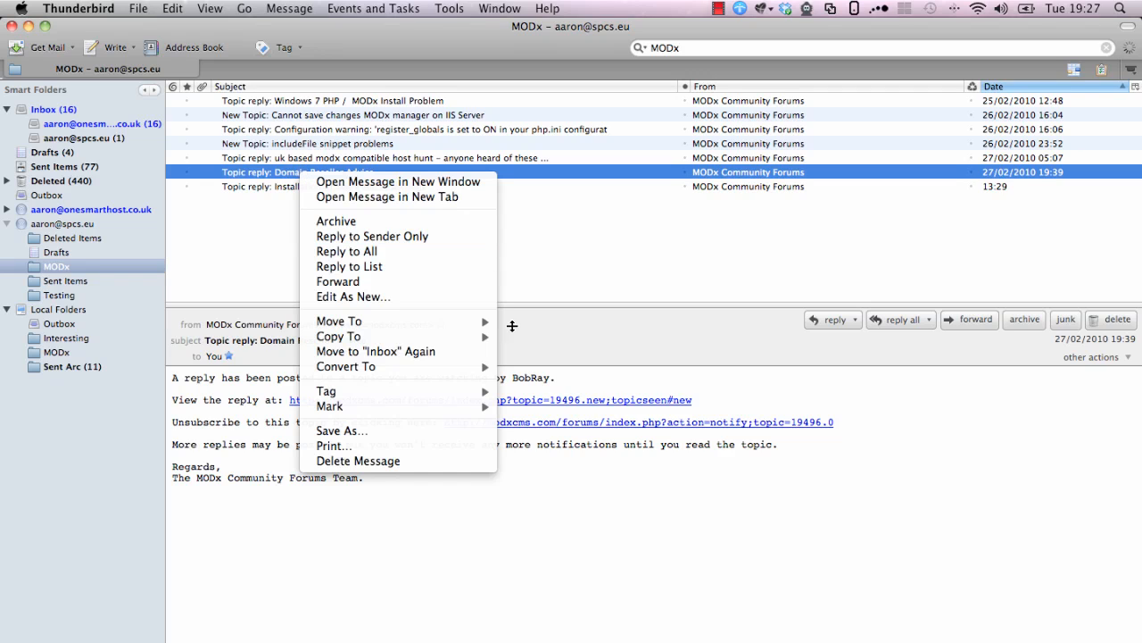
pyautogui.click(397, 460)
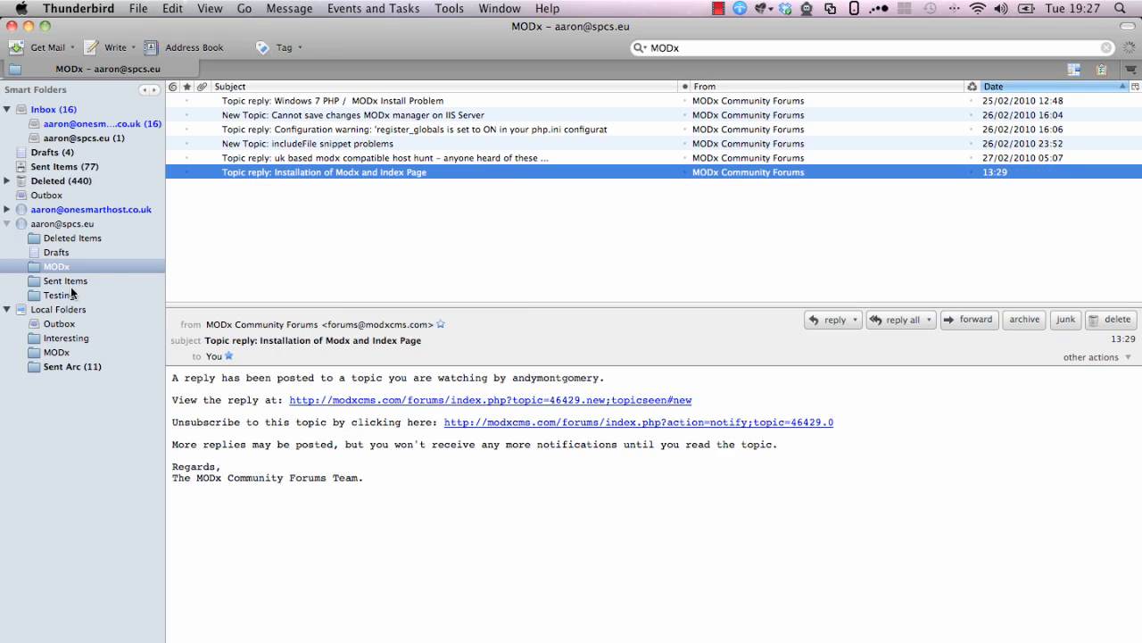
pyautogui.click(67, 238)
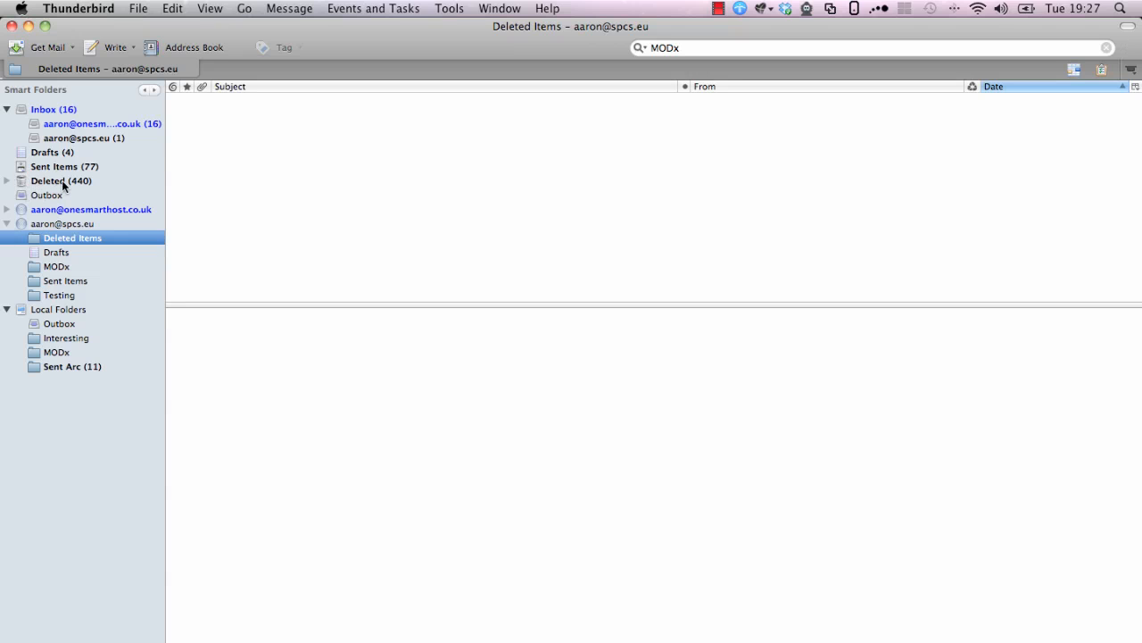
pyautogui.press('super+Tab')
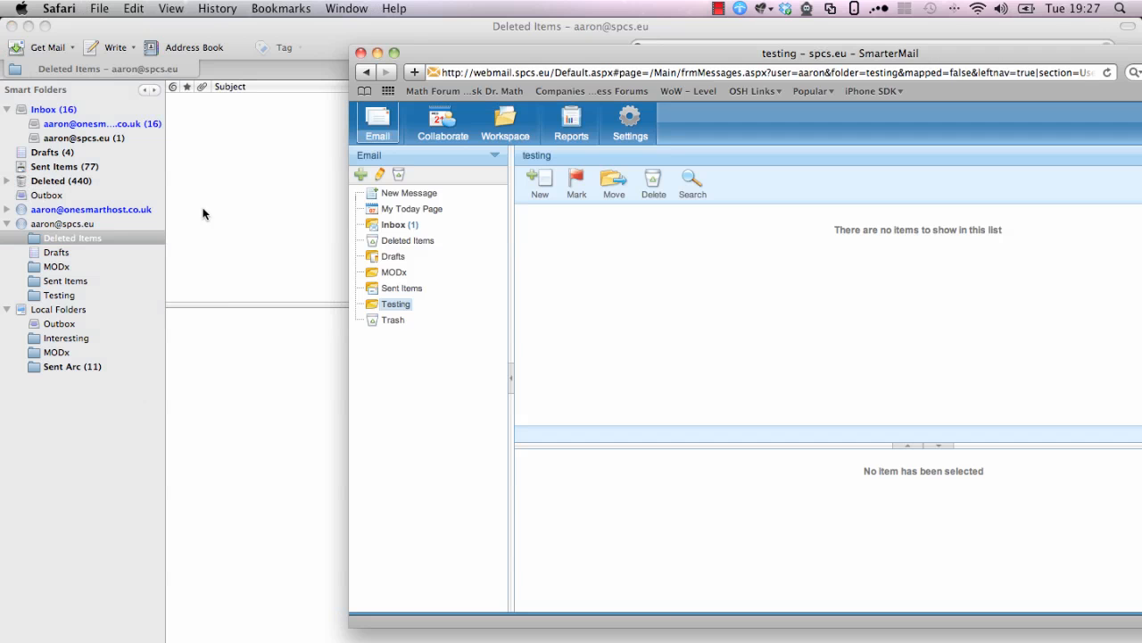
# Find Domain Reseller Advice in SmarterMail's Trash, then view Thunderbird's unified Deleted folder
pyautogui.click(407, 242)
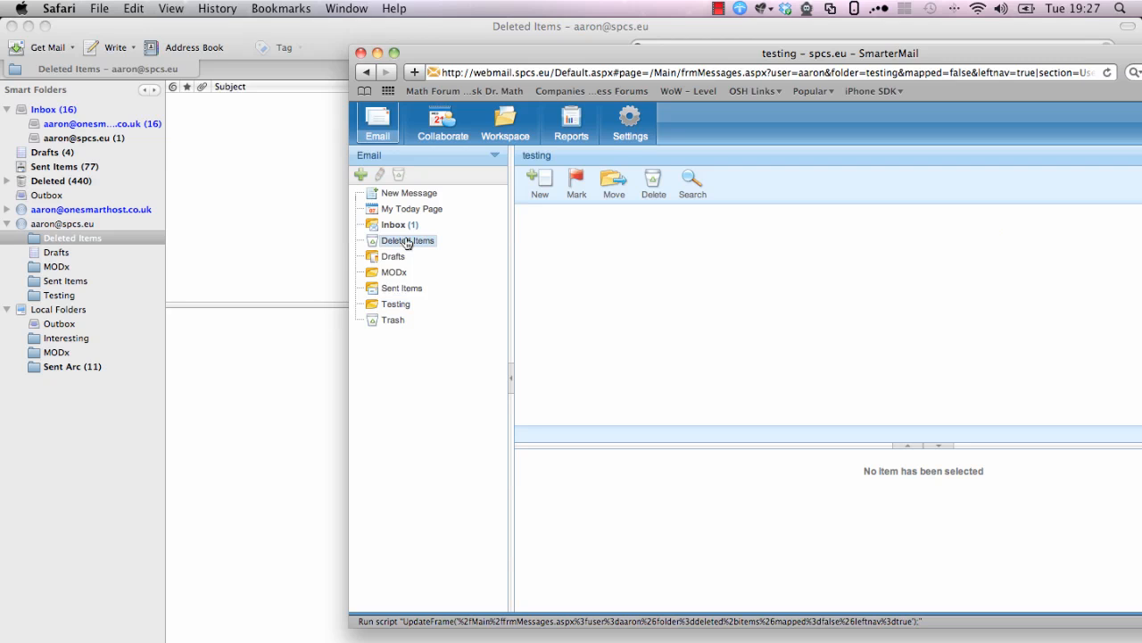
pyautogui.click(399, 322)
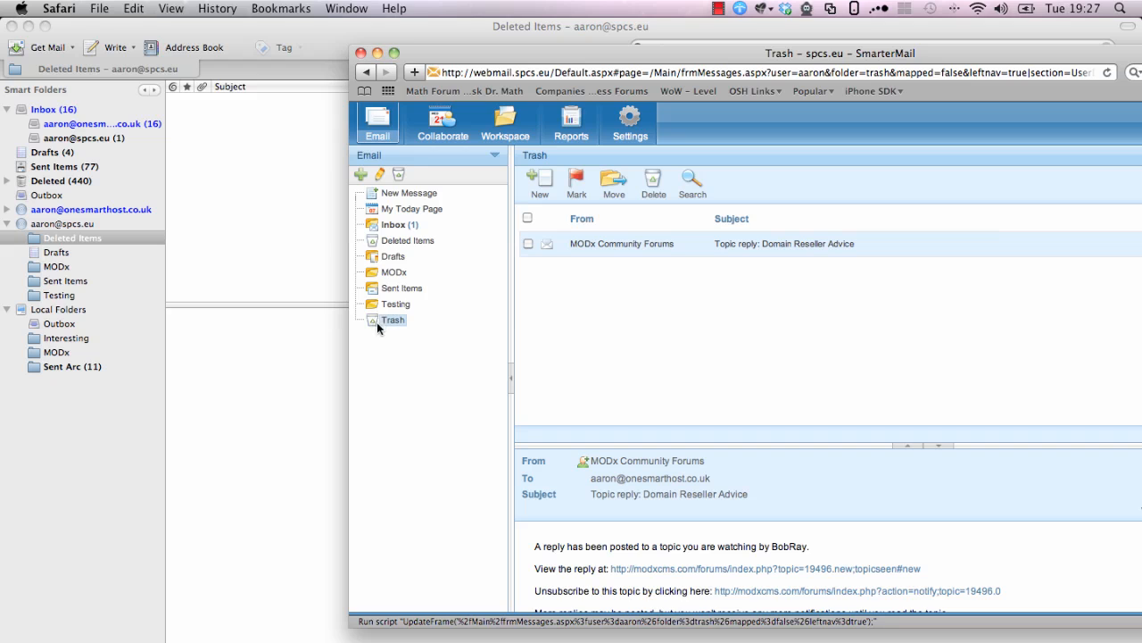
pyautogui.click(53, 181)
pyautogui.click(53, 180)
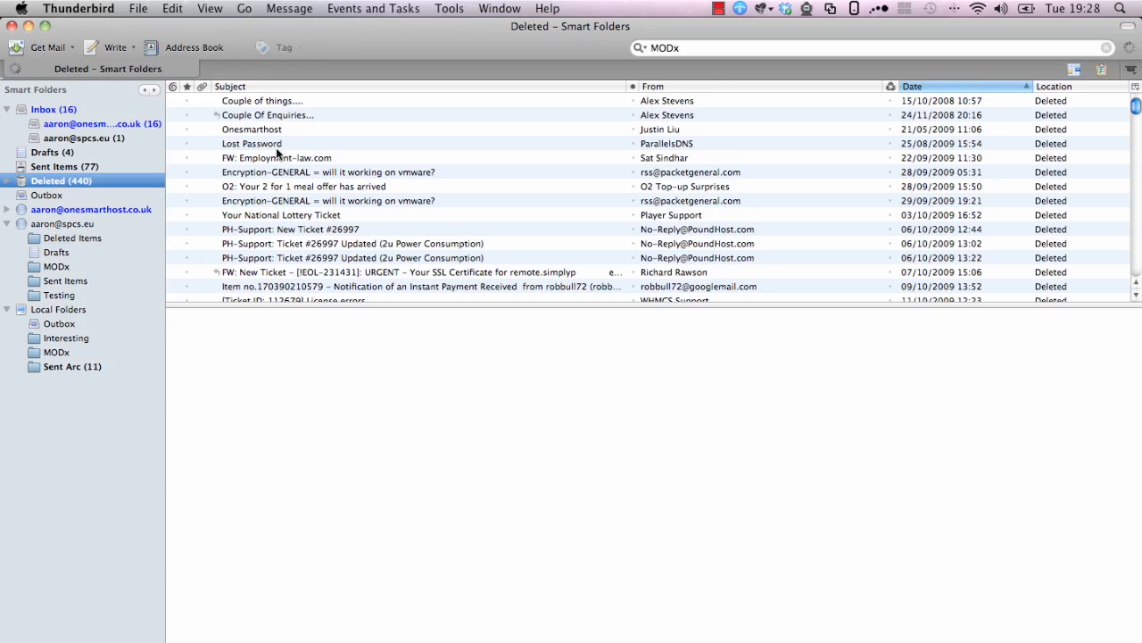
# Sort the Deleted folder by date and scroll to locate Domain Reseller Advice
pyautogui.click(963, 87)
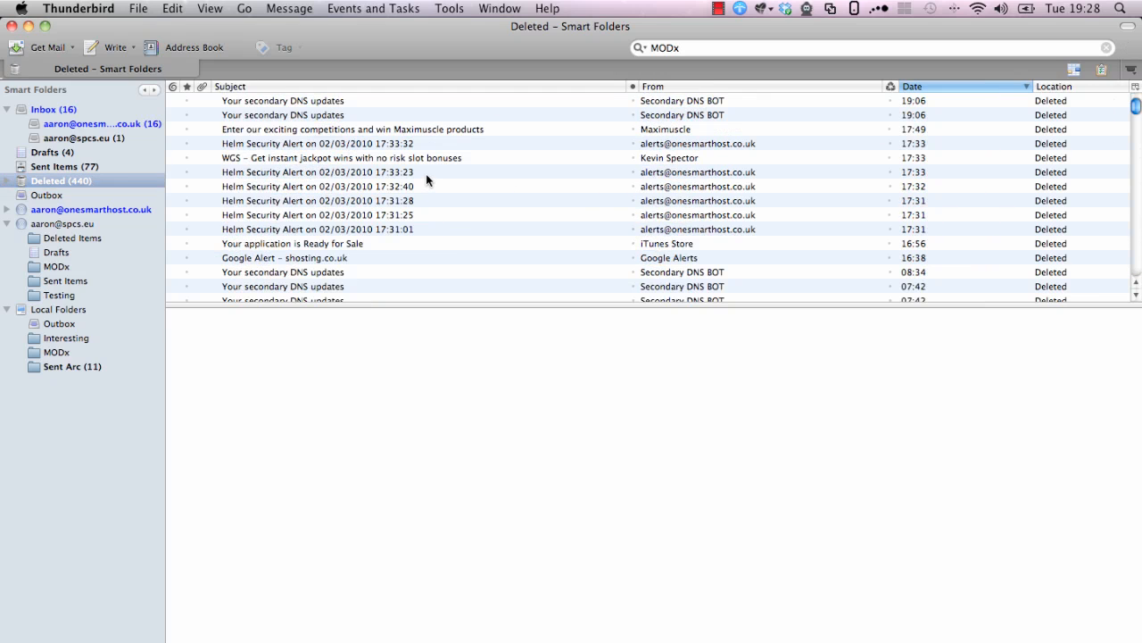
pyautogui.scroll(-5, 397, 134)
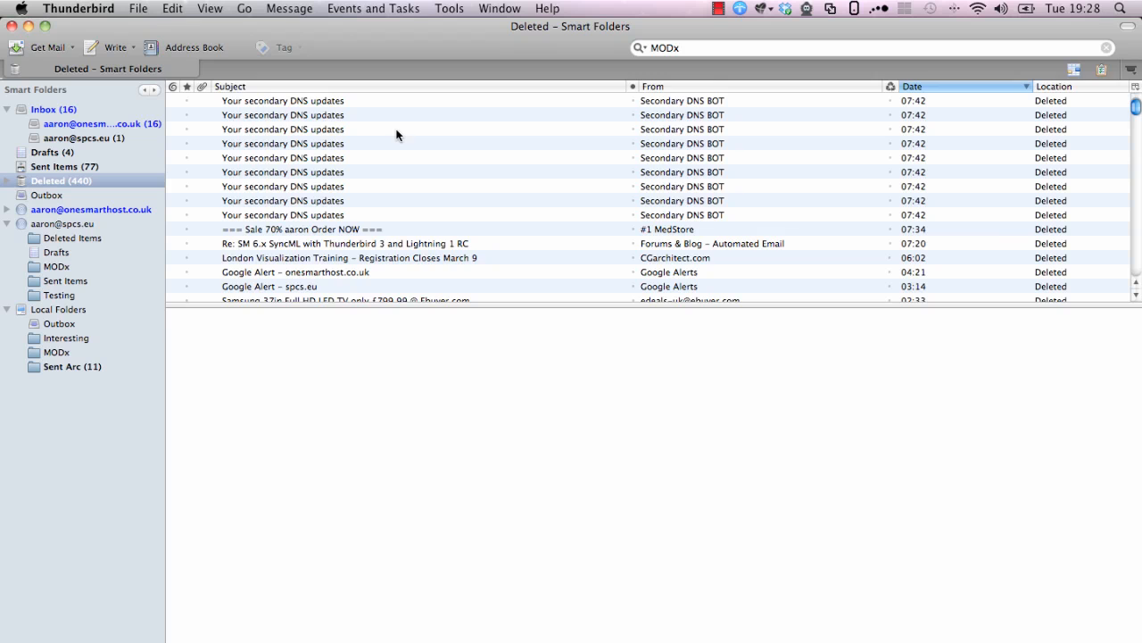
pyautogui.scroll(-5, 375, 143)
pyautogui.scroll(-6, 500, 143)
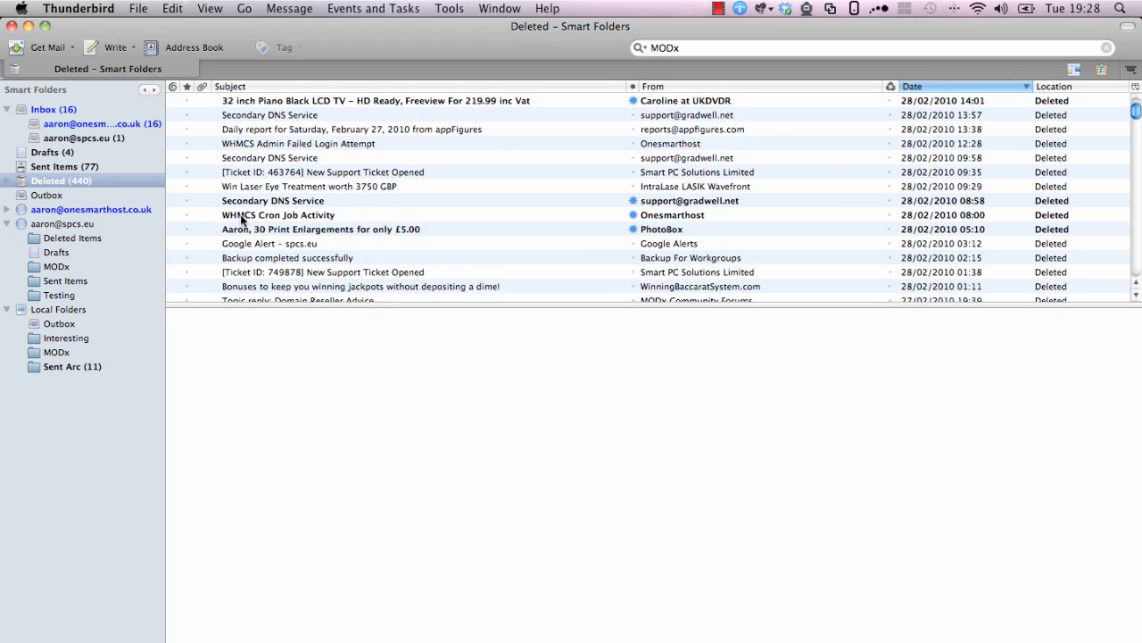
pyautogui.scroll(-1, 241, 219)
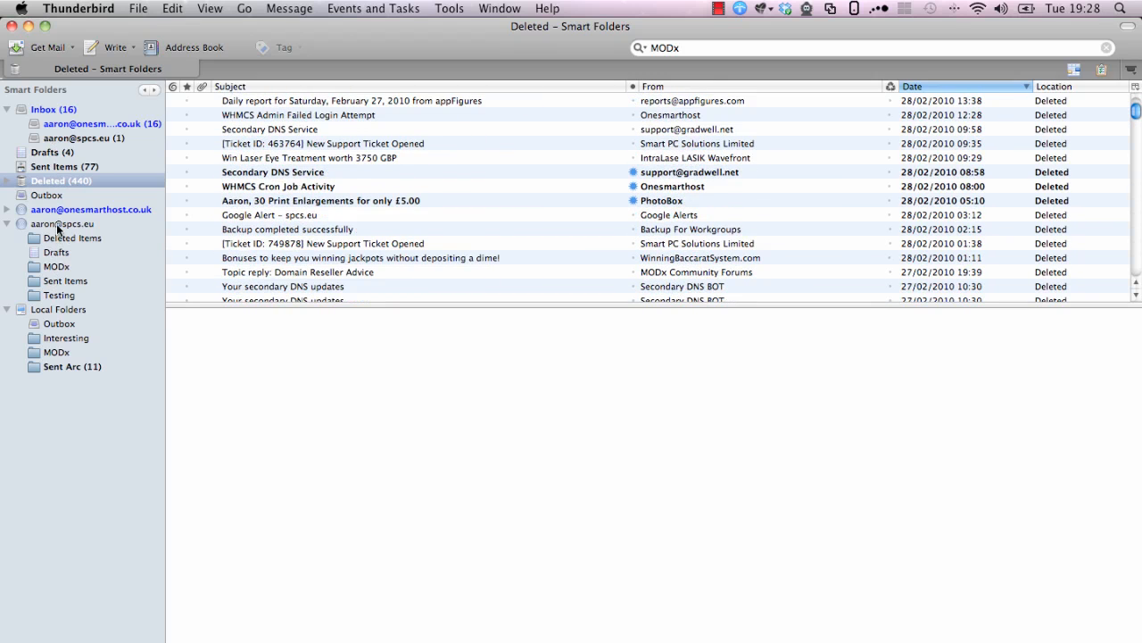
# Reopen the spcs.eu account's MODx folder, now listing six messages
pyautogui.click(56, 208)
pyautogui.click(56, 224)
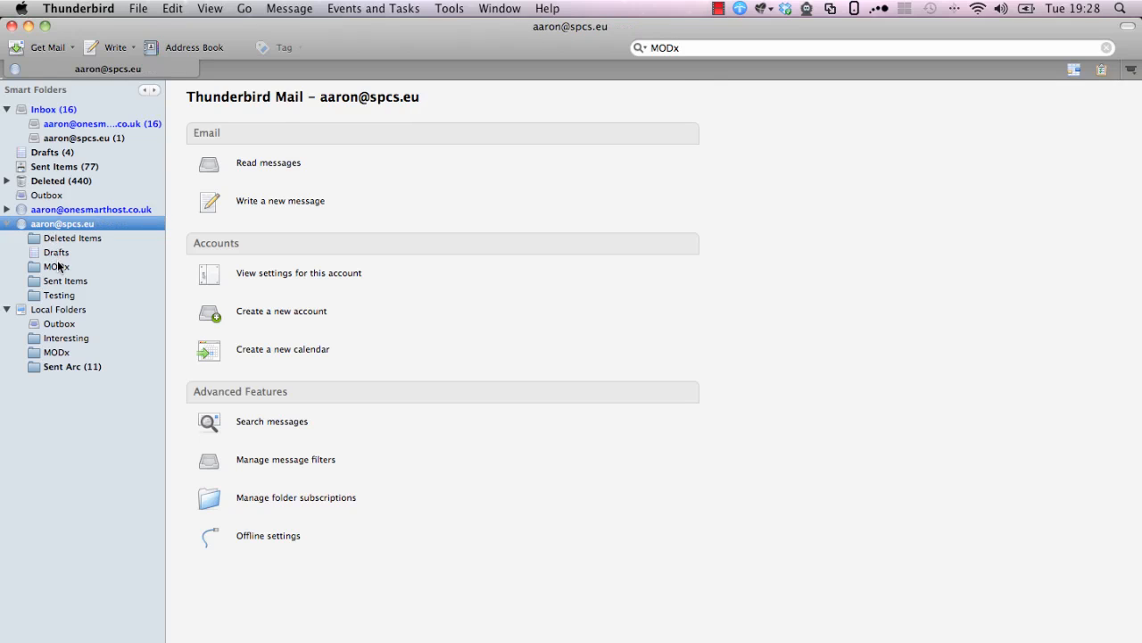
pyautogui.click(56, 266)
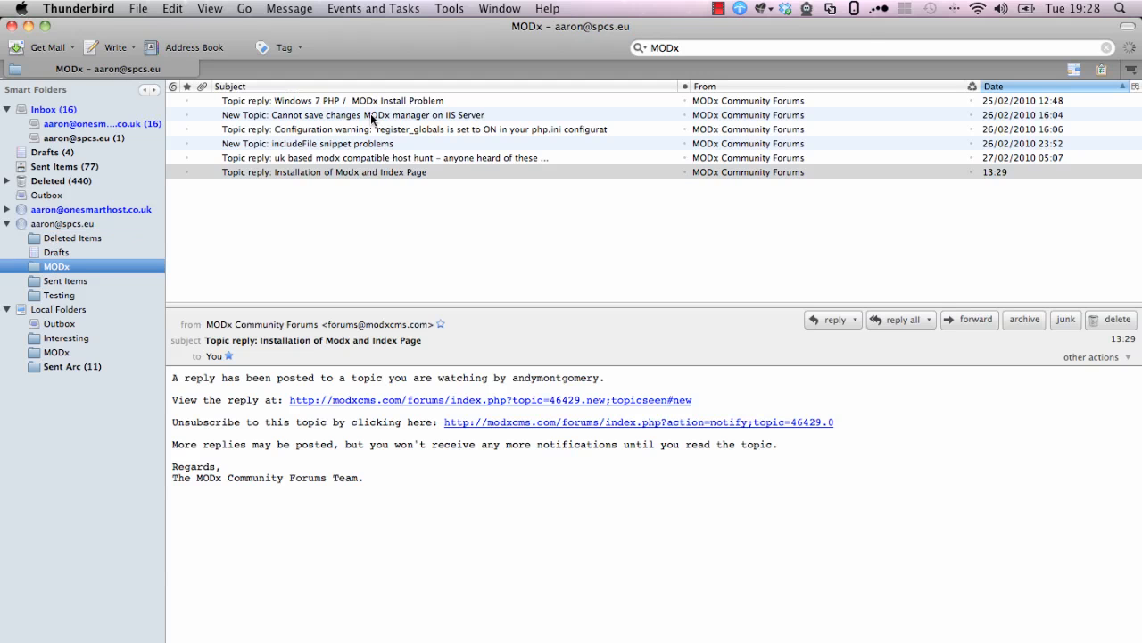